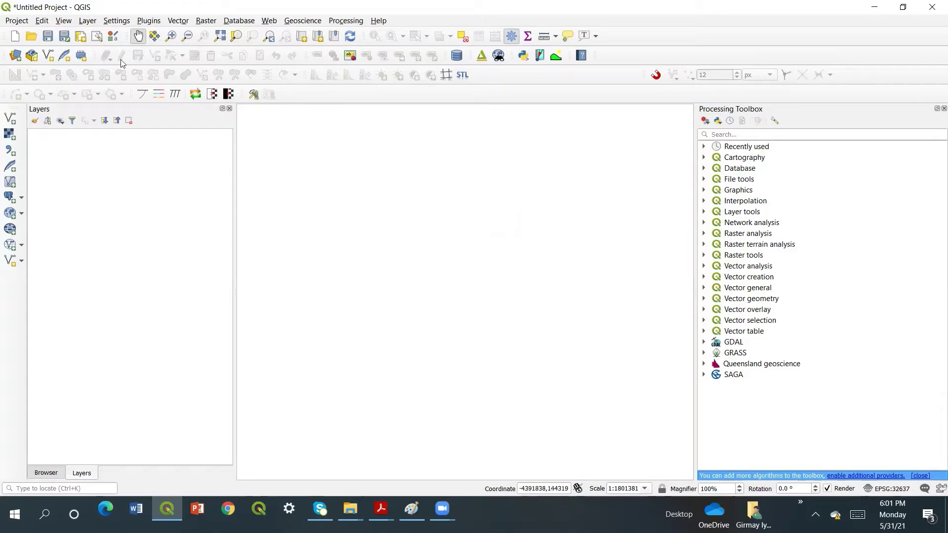
Step: Start a new shapefile layer with the file name profil_sec and the Line geometry type
left_click(88, 21)
mouse_move(103, 48)
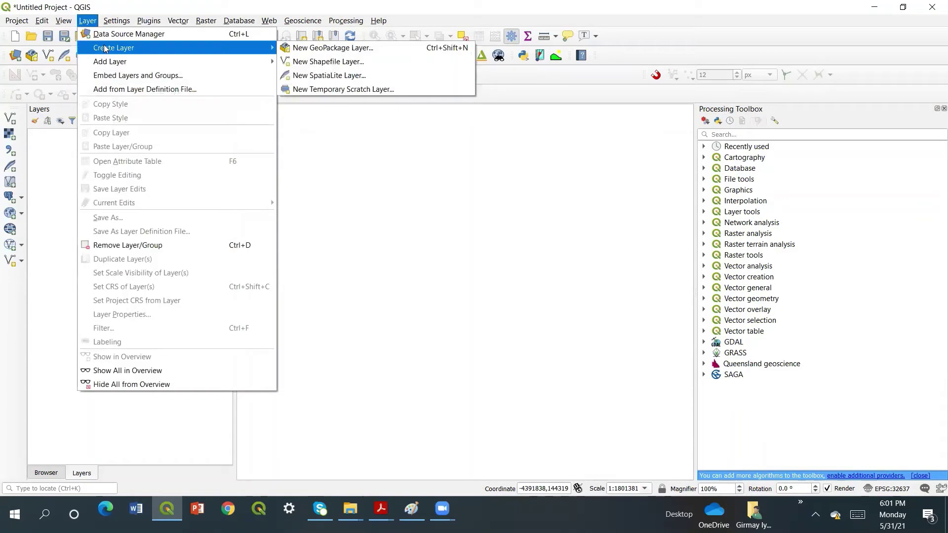
left_click(322, 62)
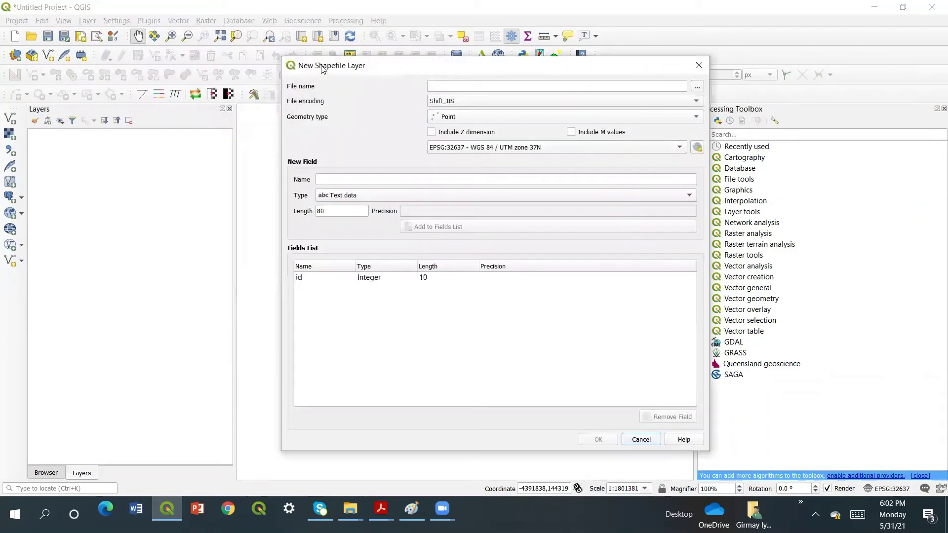
left_click(539, 88)
type("pr")
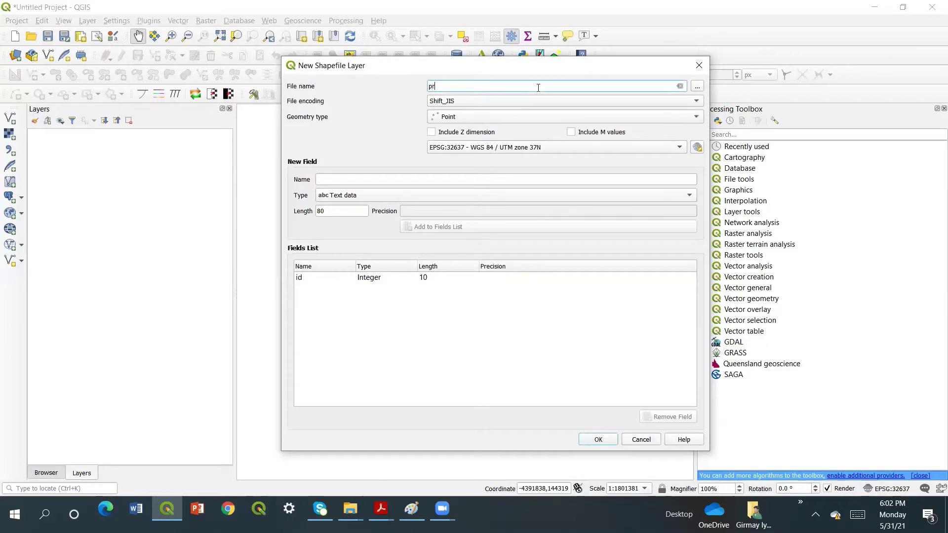
type("ofil_sec")
left_click(696, 117)
left_click(663, 141)
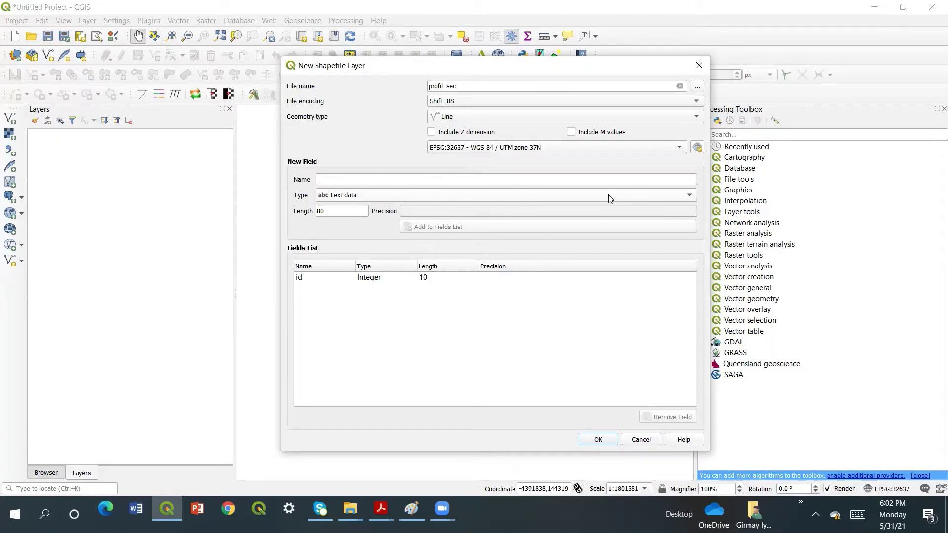
Step: Enter profile_se as the new field name, correct the file name to profile_sec, and create the line layer
left_click(606, 179)
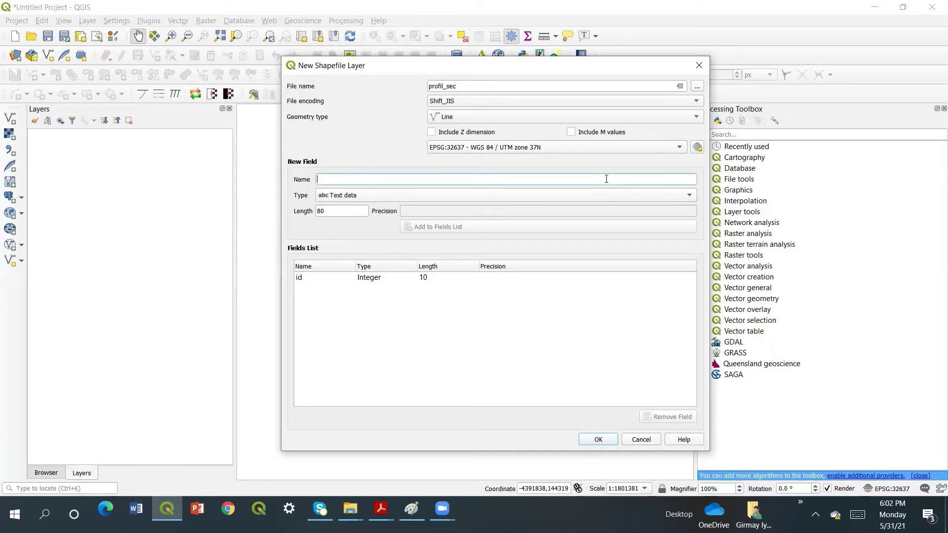
type("profile_se")
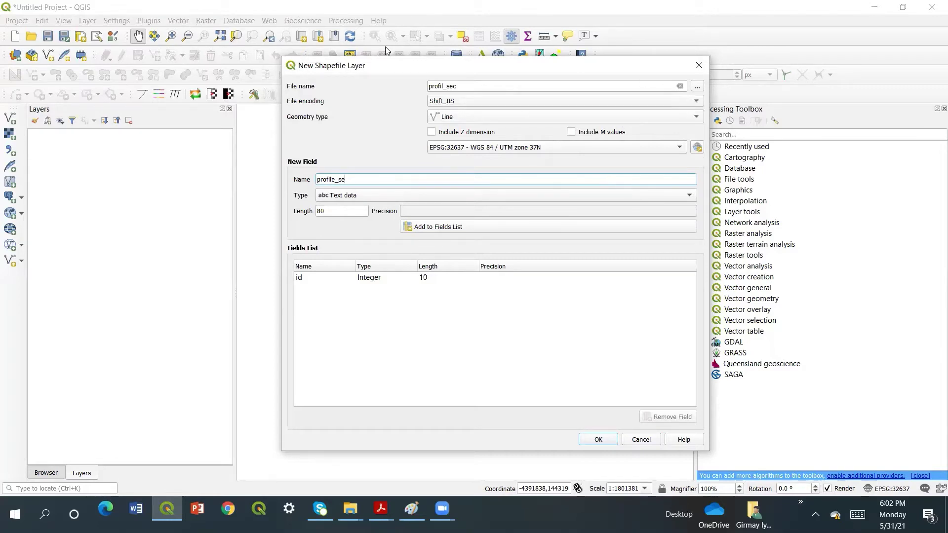
left_click(444, 86)
type("e")
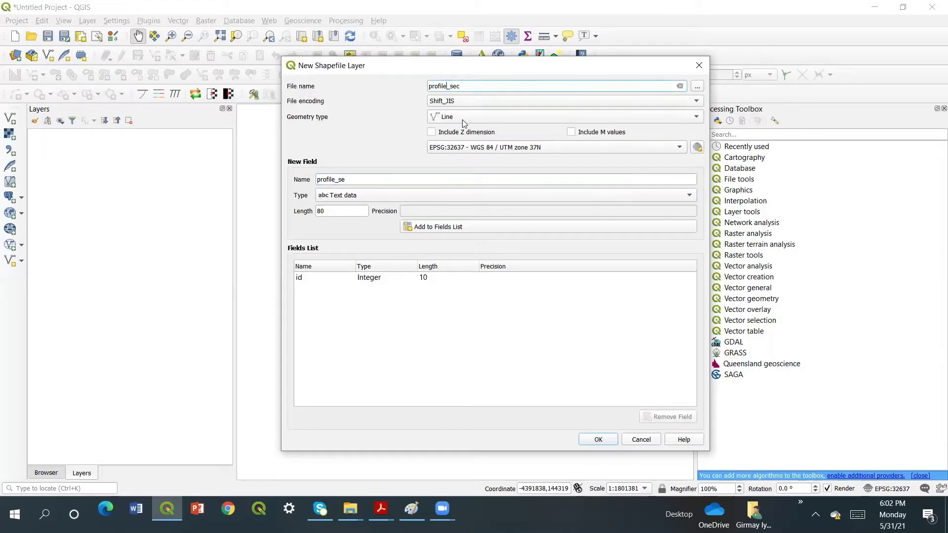
left_click(598, 440)
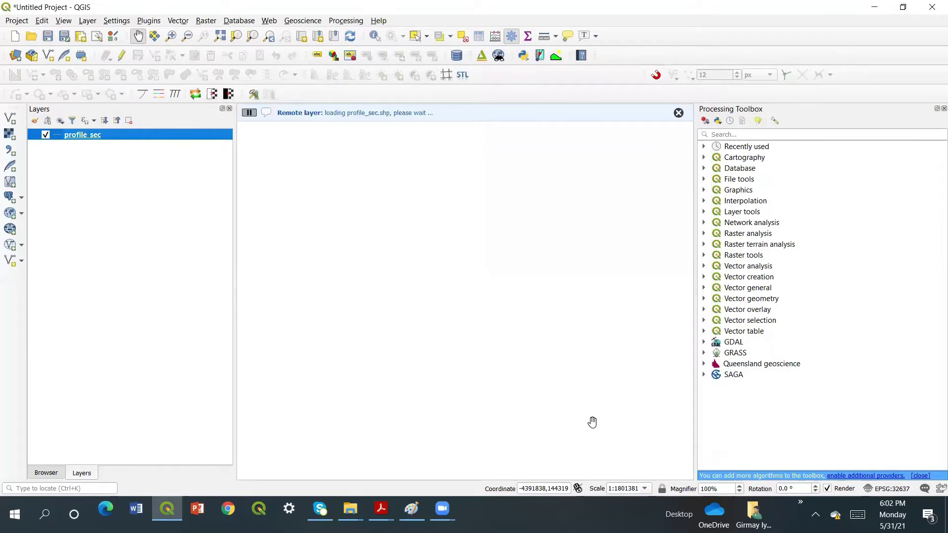
Step: Create a new Polygon shapefile layer with the file name litho_sec, entering litho_sec as the new field name
left_click(88, 21)
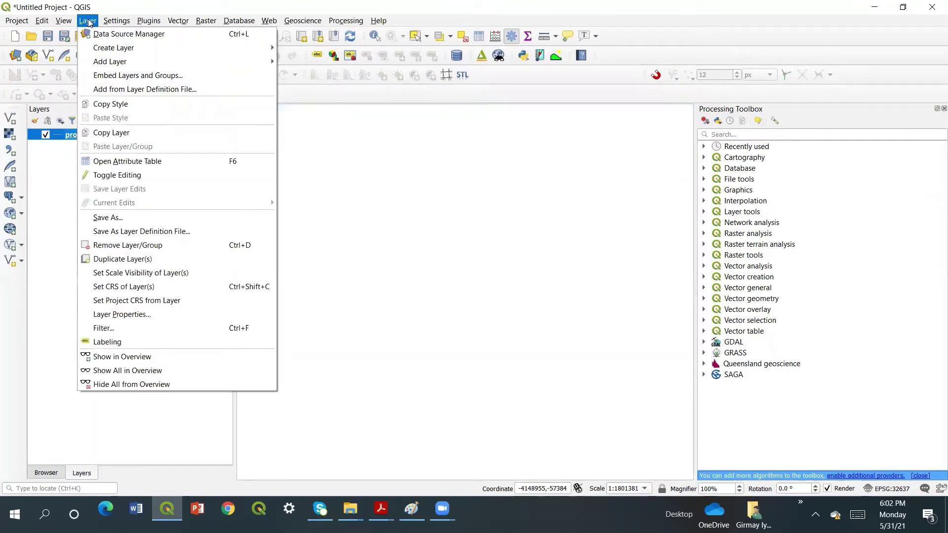
mouse_move(106, 50)
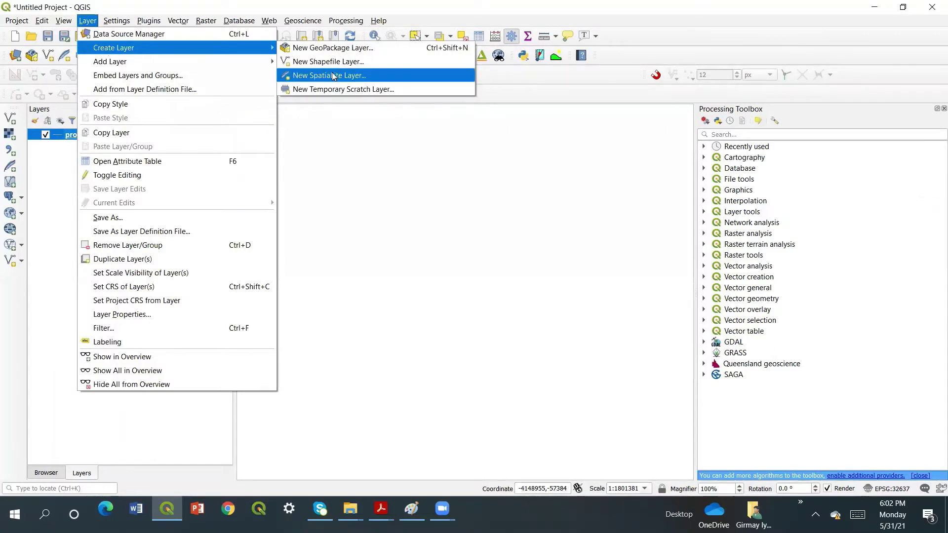
left_click(336, 62)
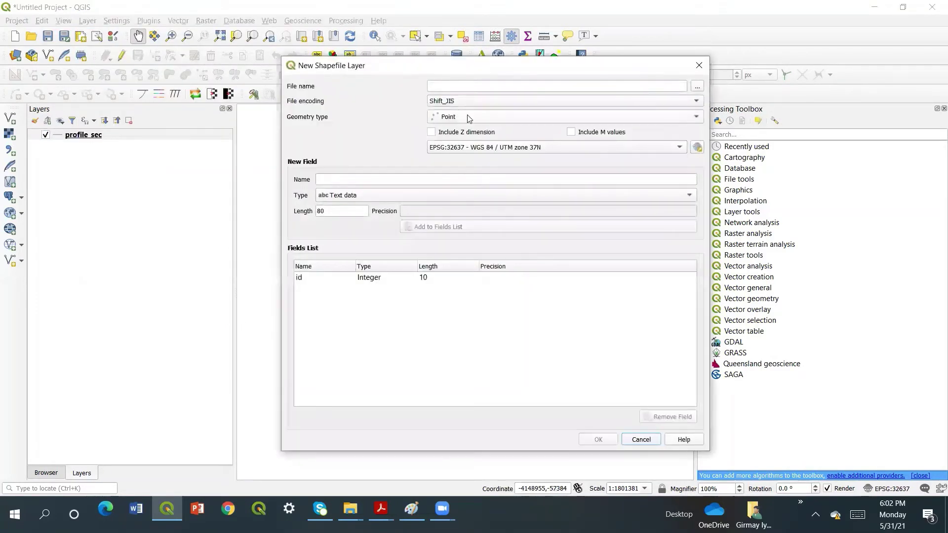
left_click(464, 88)
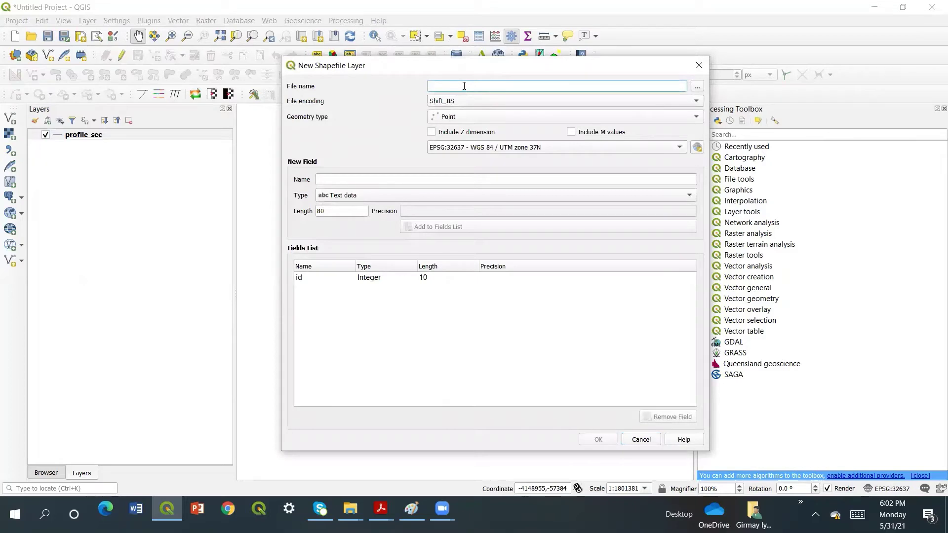
type("litho")
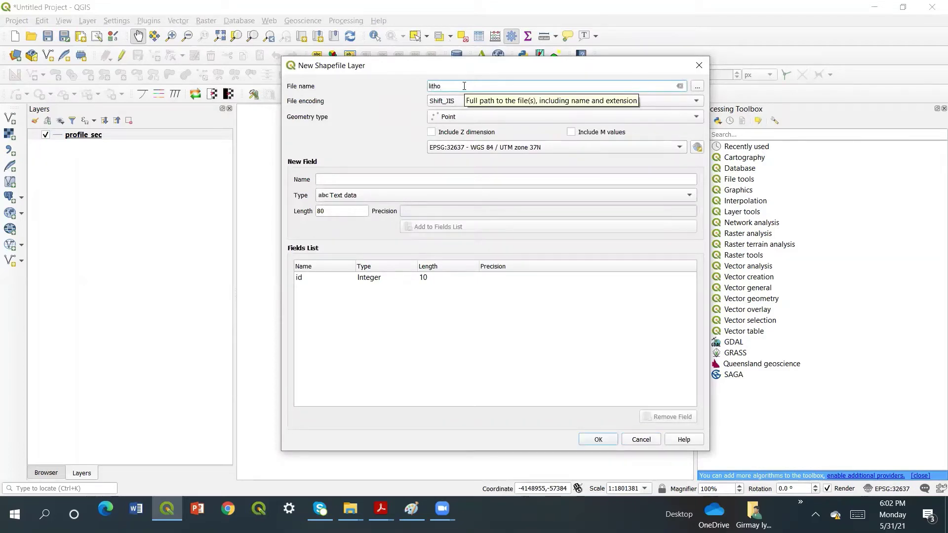
type("_sec")
left_click(695, 117)
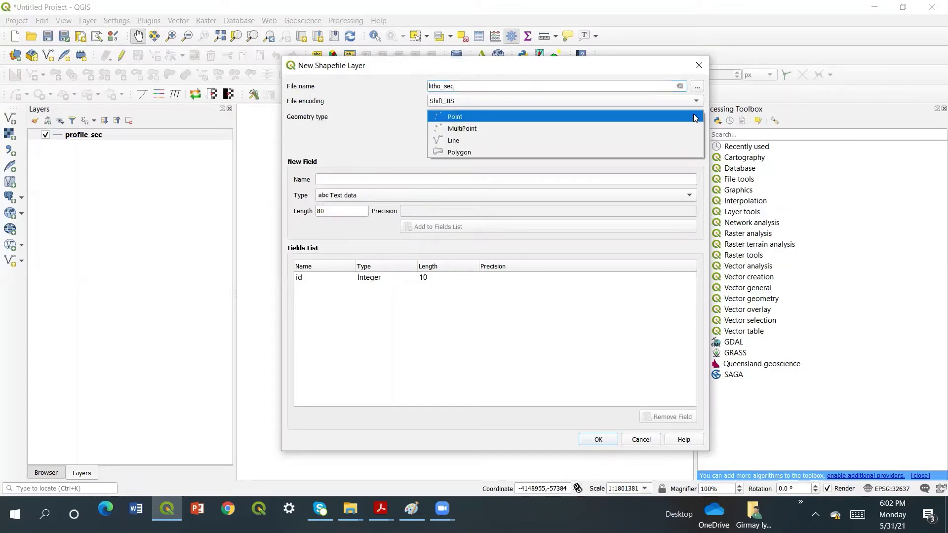
left_click(665, 153)
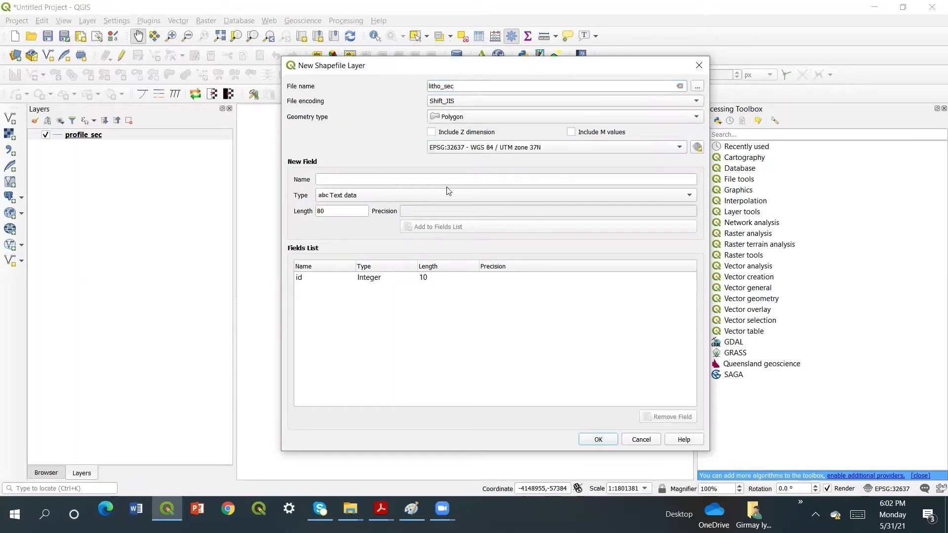
left_click(326, 181)
type("litho_sec")
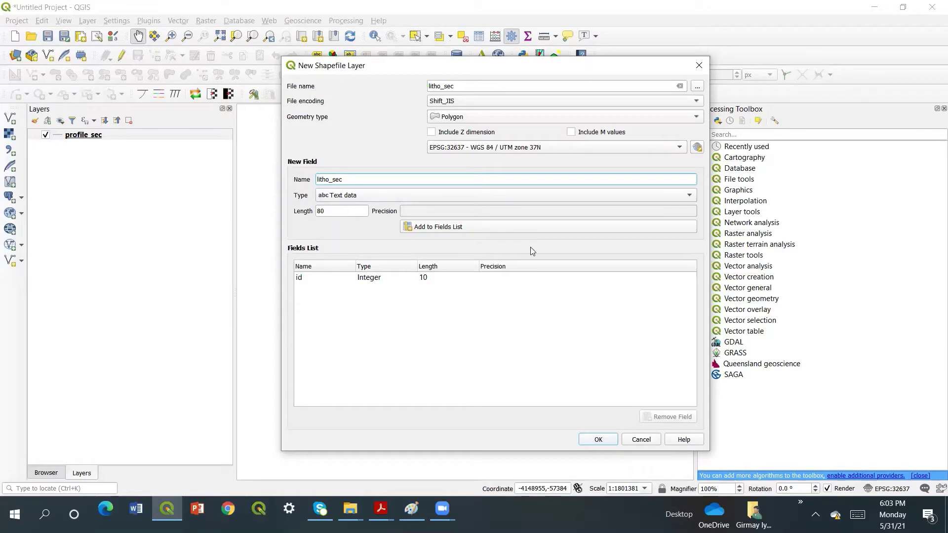
left_click(598, 439)
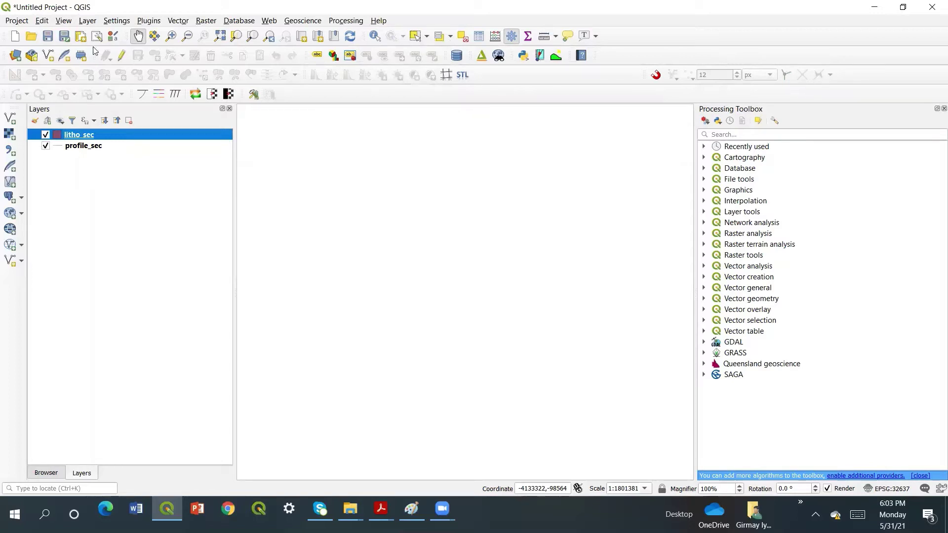
Step: Add collar.csv from the hykota drill boreholes folder as a delimited text layer with point coordinates from easting and northing
left_click(88, 21)
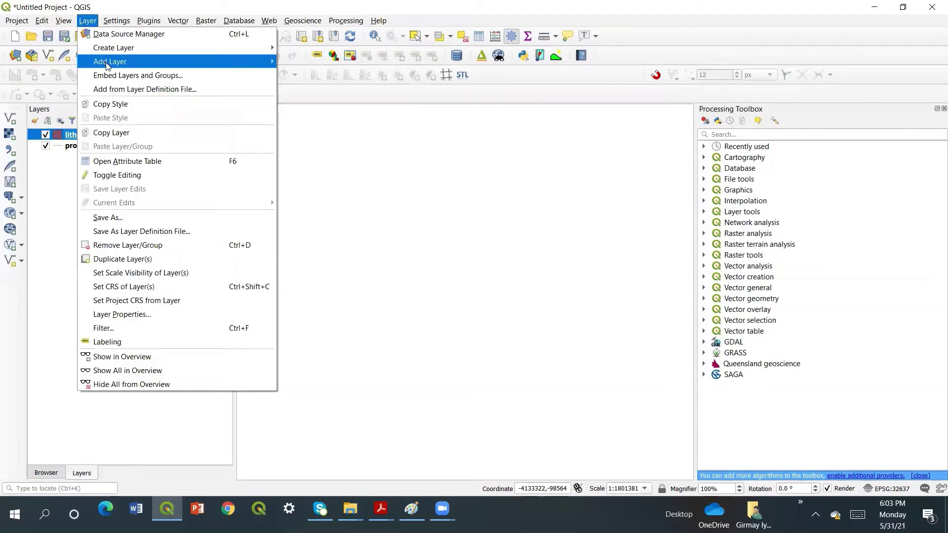
mouse_move(176, 59)
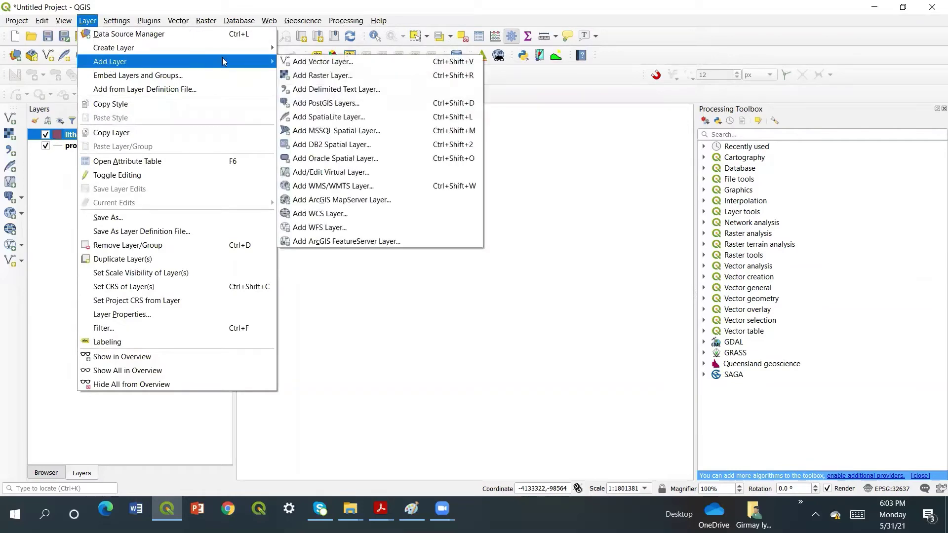
left_click(331, 91)
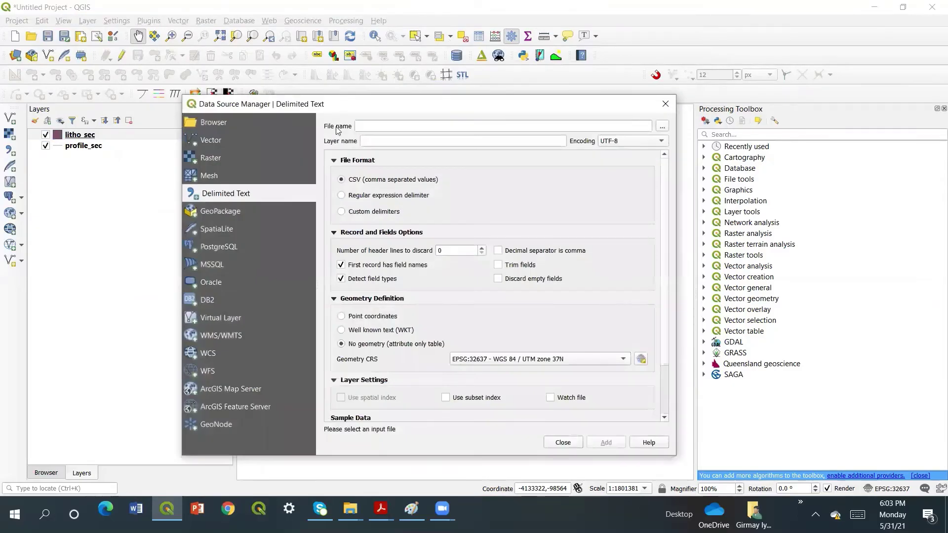
left_click(662, 126)
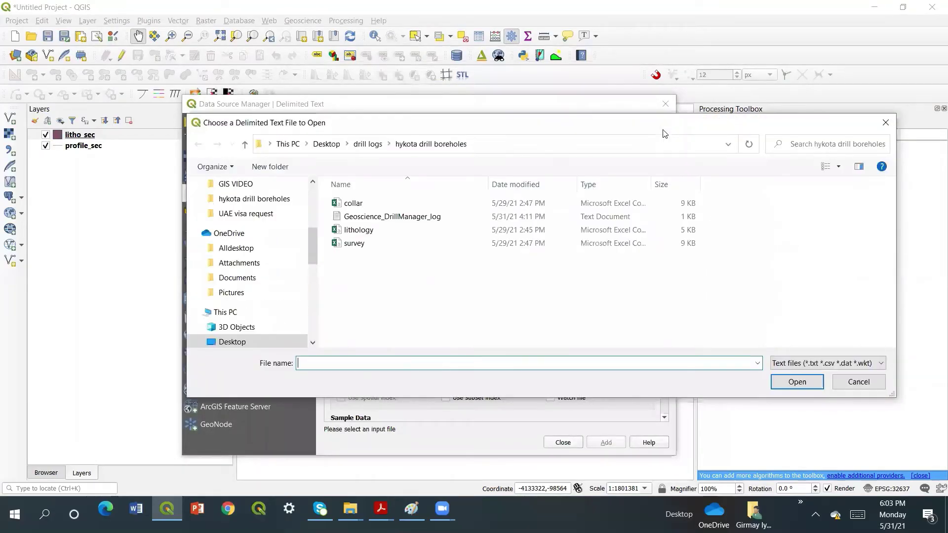
left_click(451, 204)
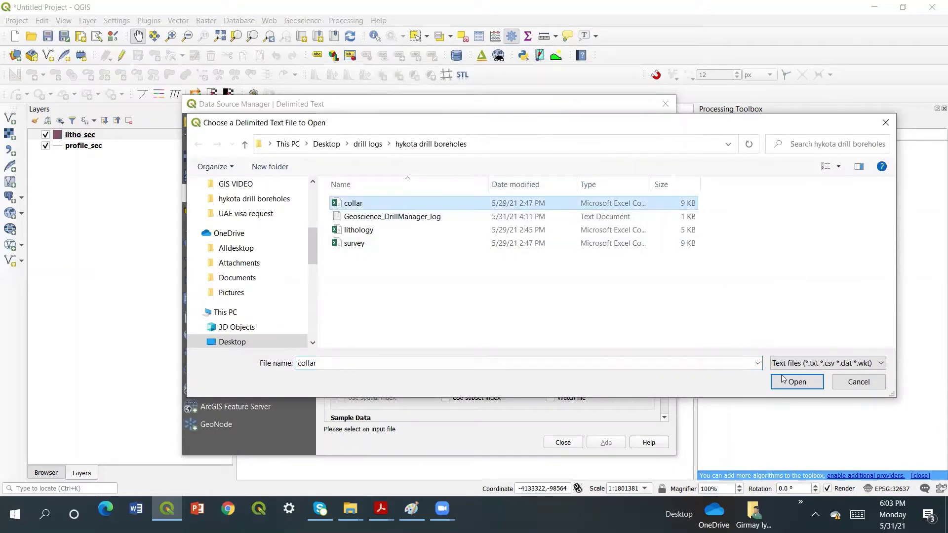
left_click(797, 383)
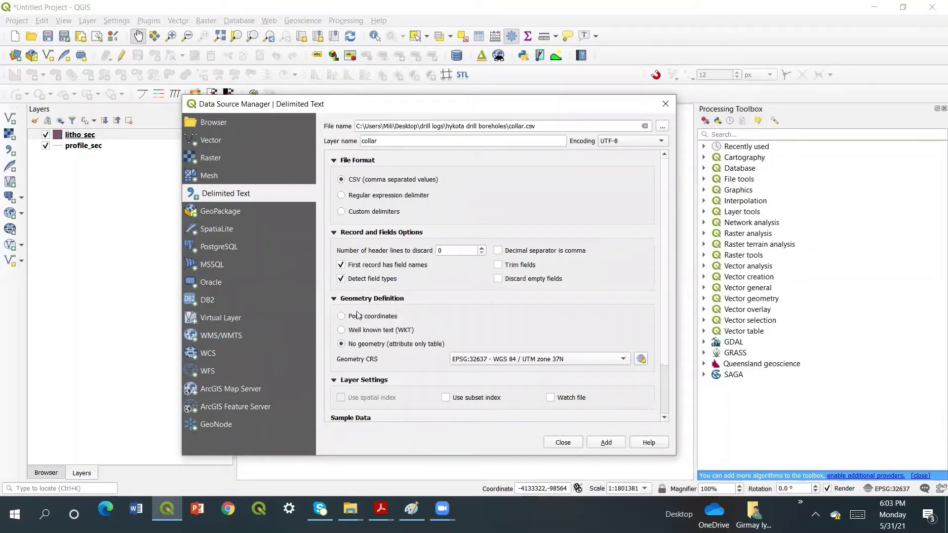
left_click(342, 317)
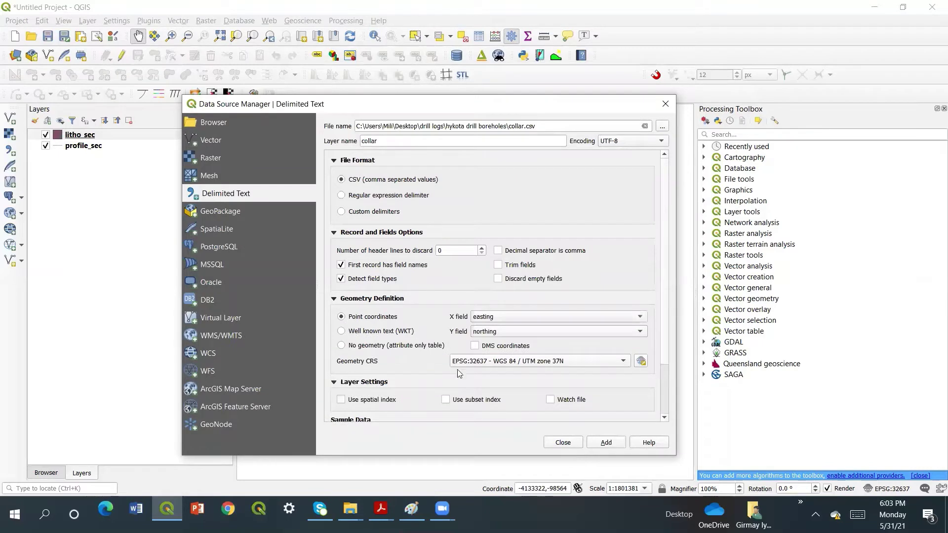
left_click(605, 444)
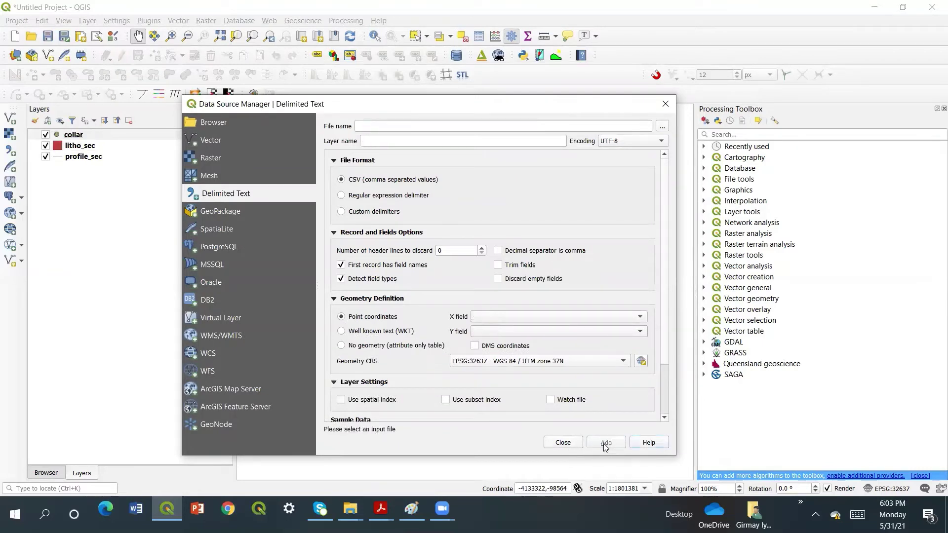
Step: Add lithology.csv as a delimited text layer with no geometry (attribute only table)
left_click(661, 126)
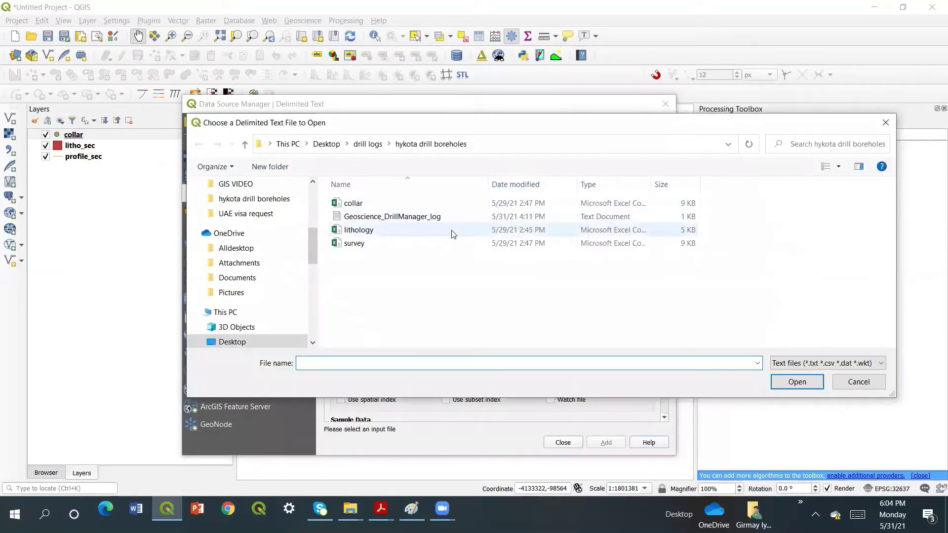
left_click(453, 230)
left_click(798, 382)
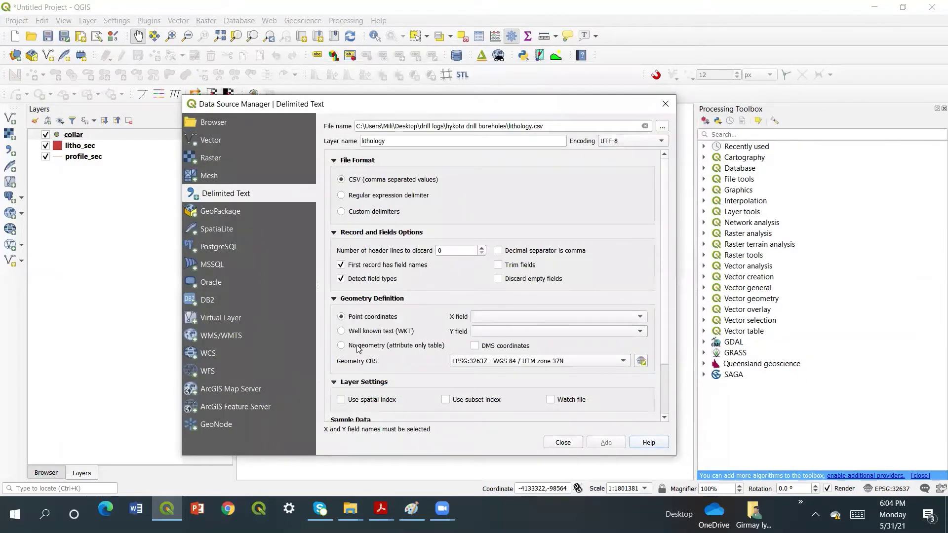
left_click(342, 345)
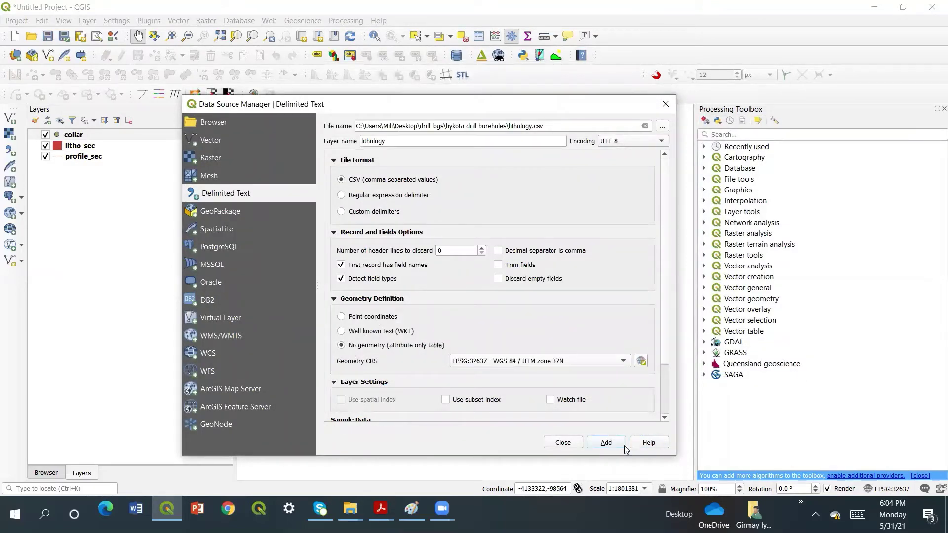
left_click(603, 443)
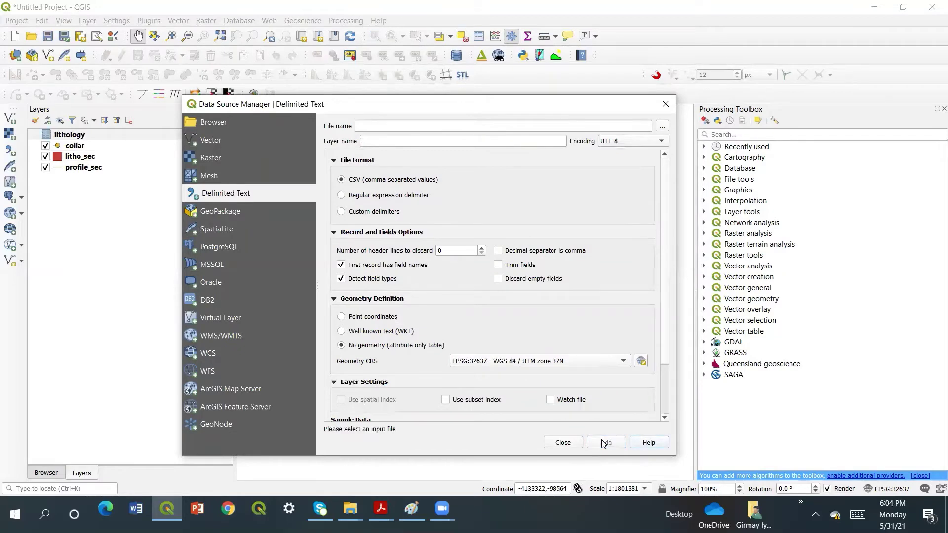
Step: Add survey.csv as an attribute-only delimited text table and close the Data Source Manager
left_click(665, 129)
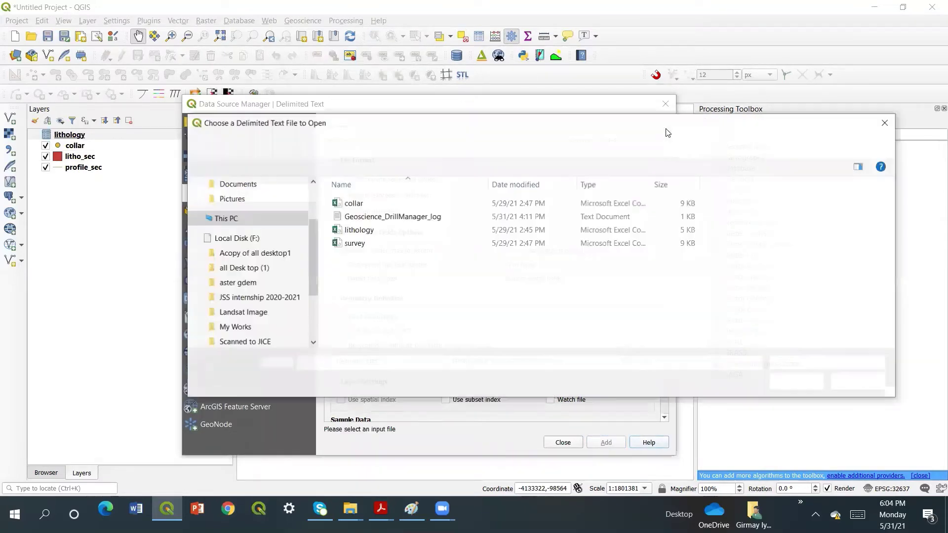
left_click(514, 245)
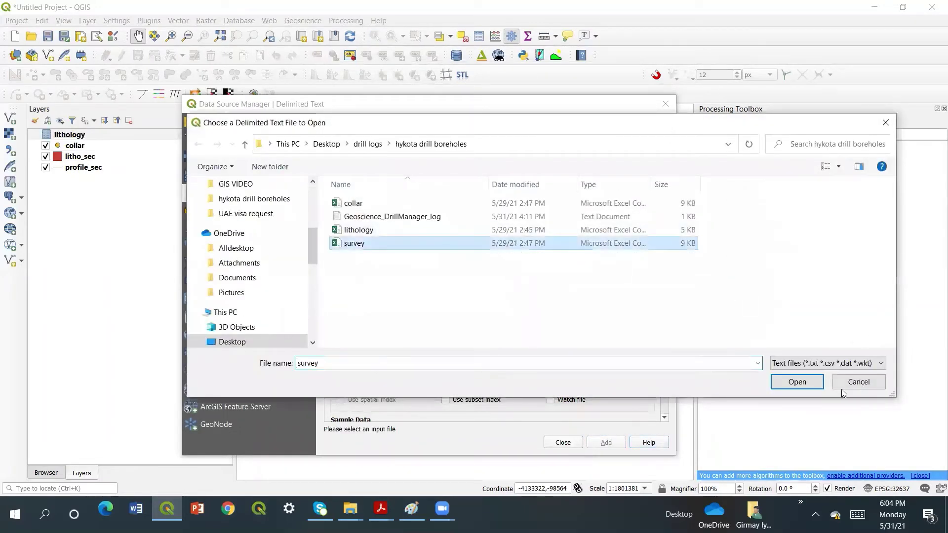
left_click(796, 383)
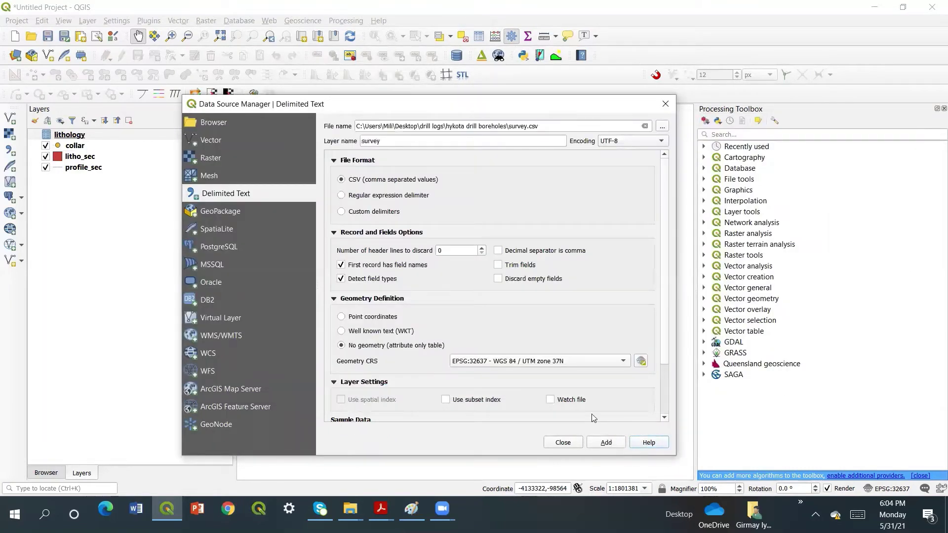
left_click(608, 445)
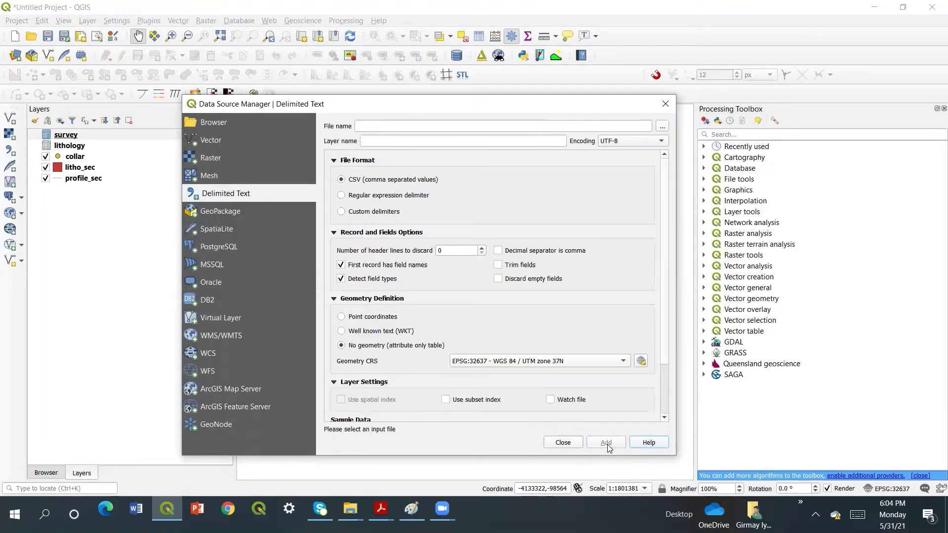
left_click(553, 447)
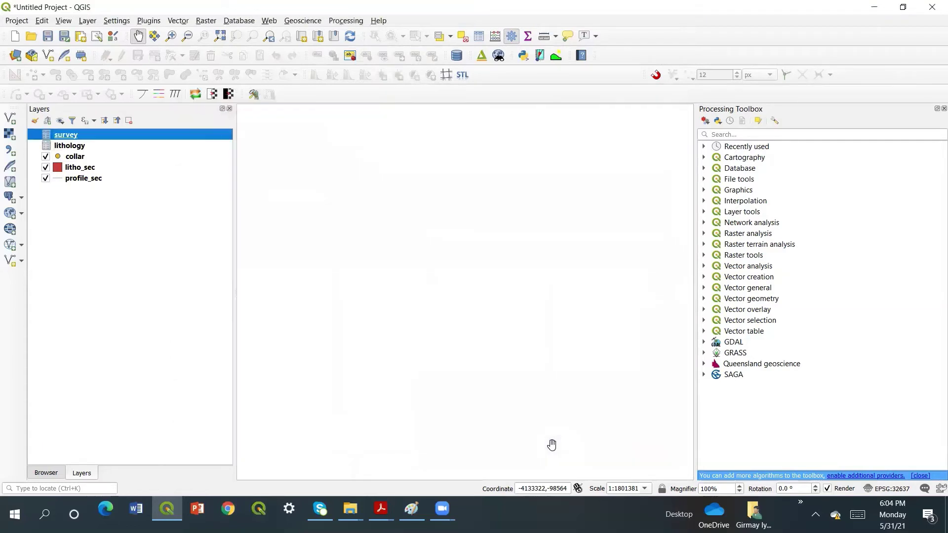
Step: Desurvey the collar layer's holes using the survey table, with Depth as the survey depth field and a 1 m desurvey length
left_click(93, 158)
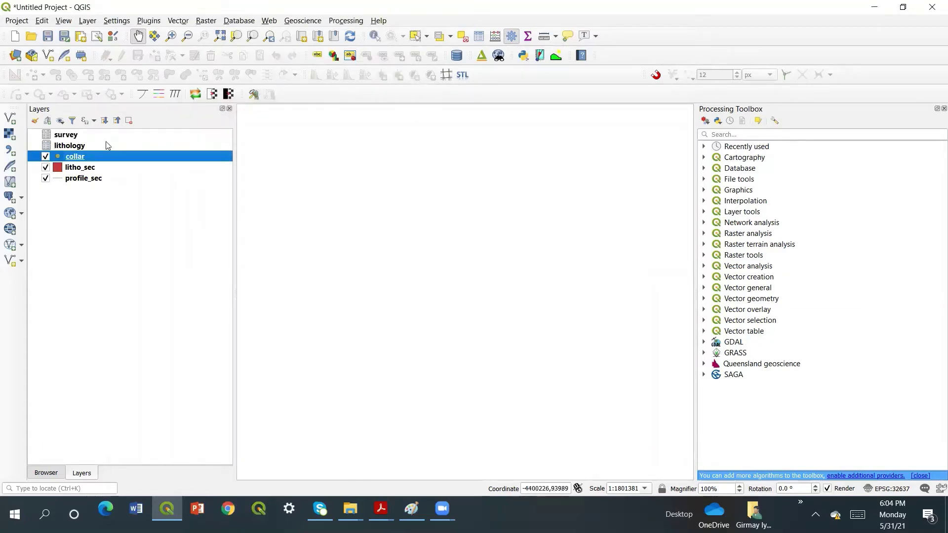
left_click(142, 95)
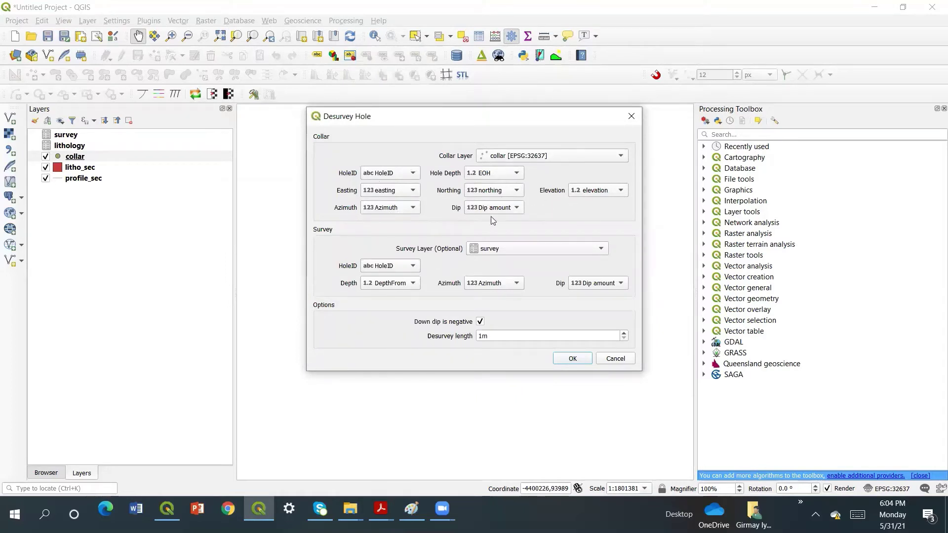
left_click(413, 284)
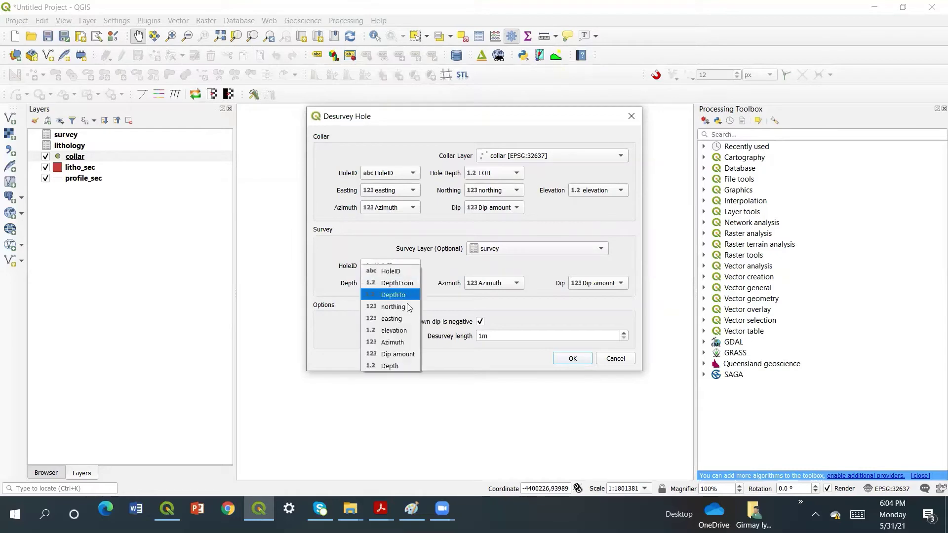
left_click(399, 368)
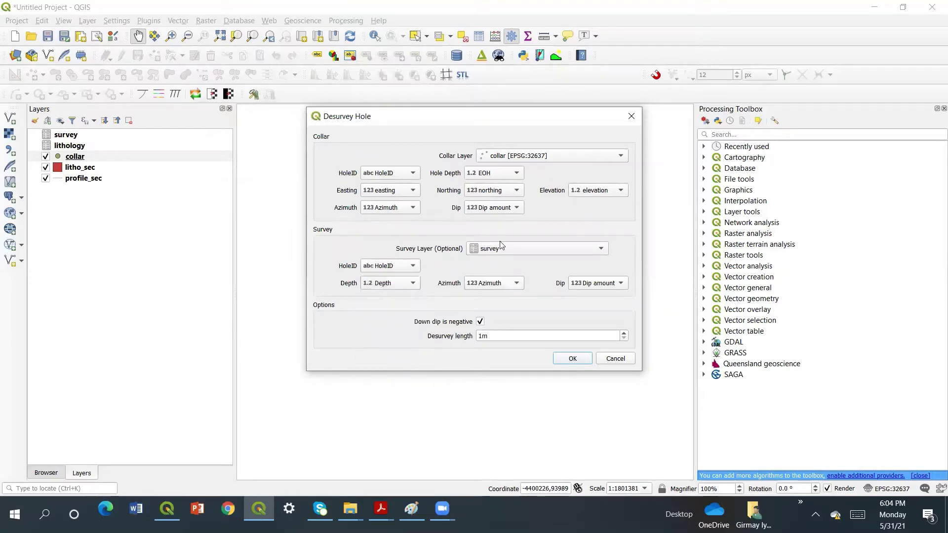
left_click(572, 359)
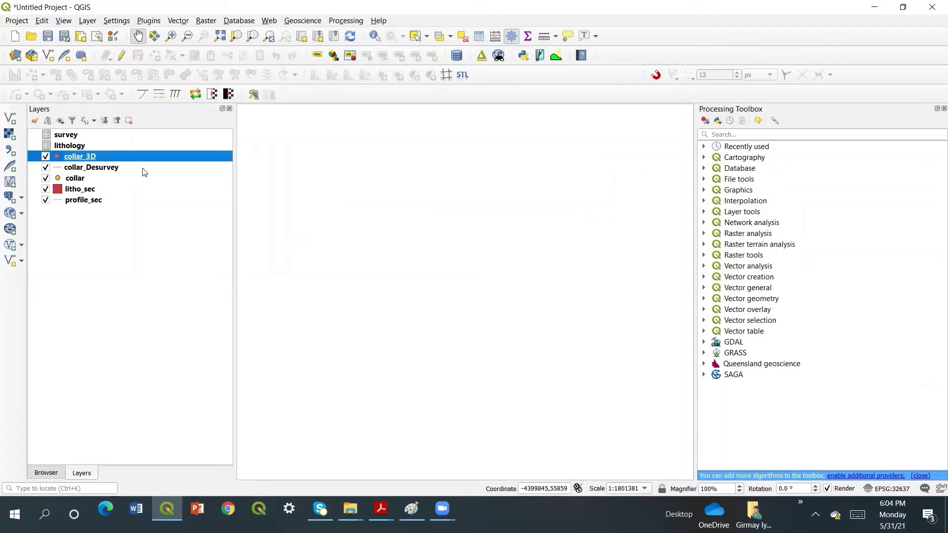
Step: Create downhole data along collar_Desurvey from the lithology table, with HoleID, DepthFrom, DepthTo and Lith1 included
left_click(93, 168)
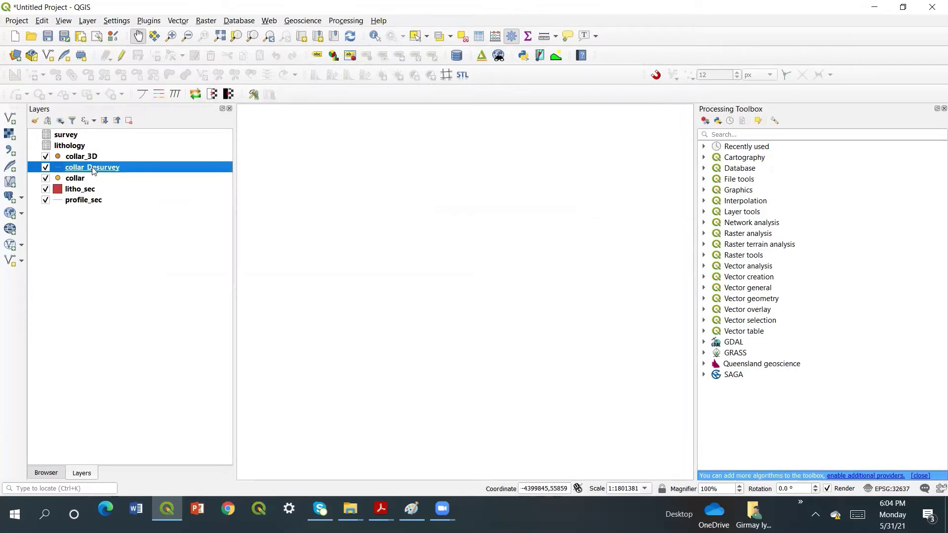
left_click(156, 97)
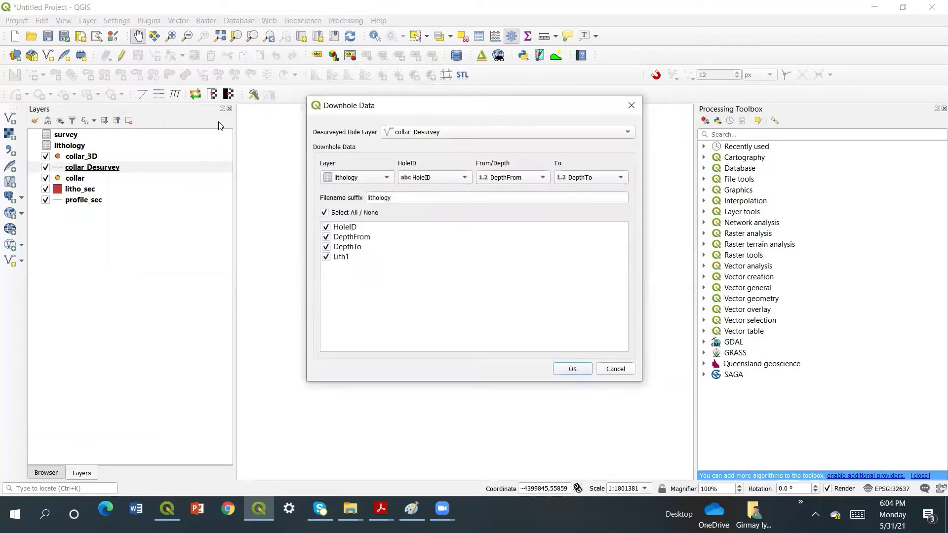
left_click(571, 370)
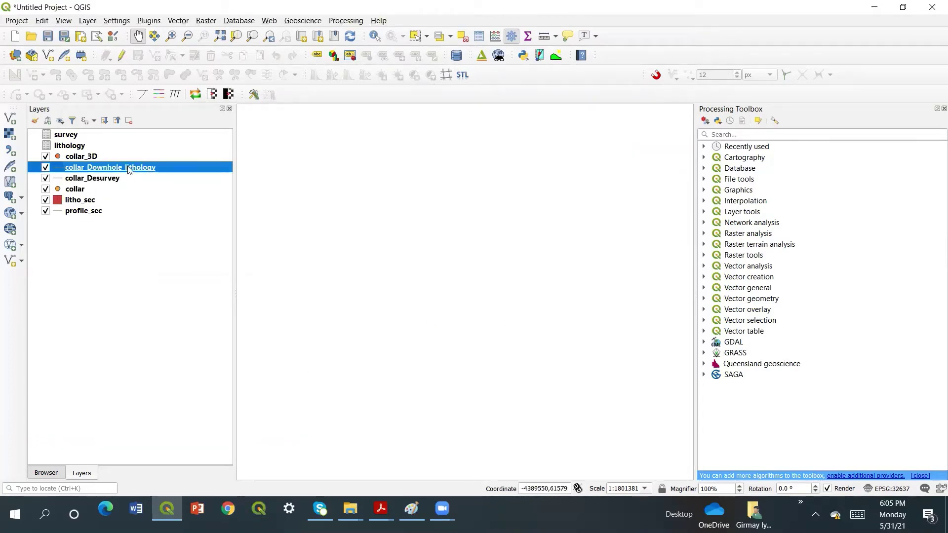
Step: Set the stroke width of the collar_Downhole_lithology layer's simple line to 2.06 mm
right_click(95, 172)
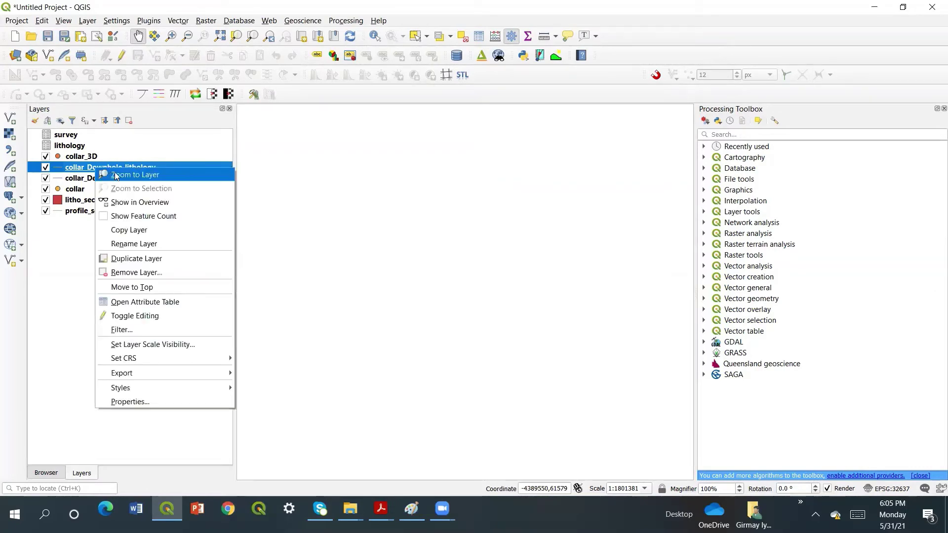
left_click(118, 176)
left_click_drag(536, 120, 475, 199)
scroll(482, 197, "up", 2)
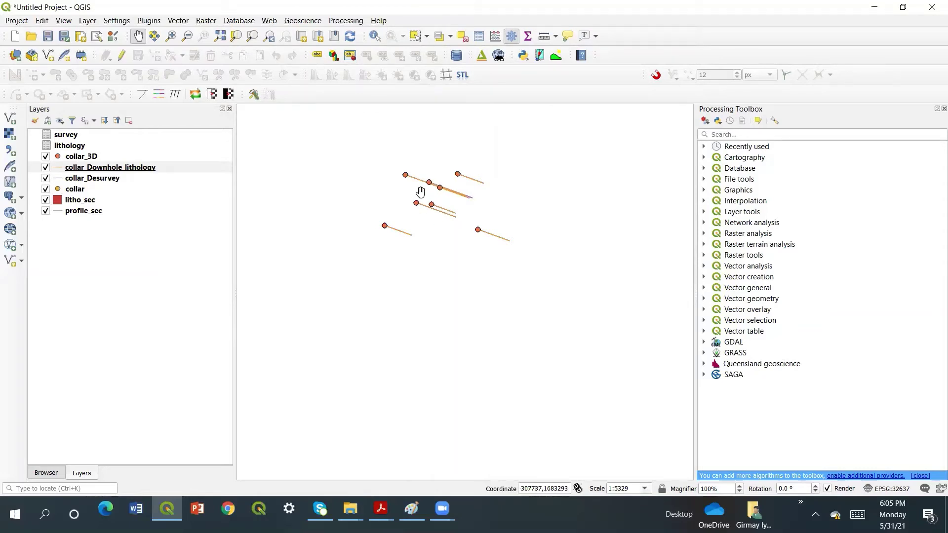
left_click_drag(463, 196, 468, 227)
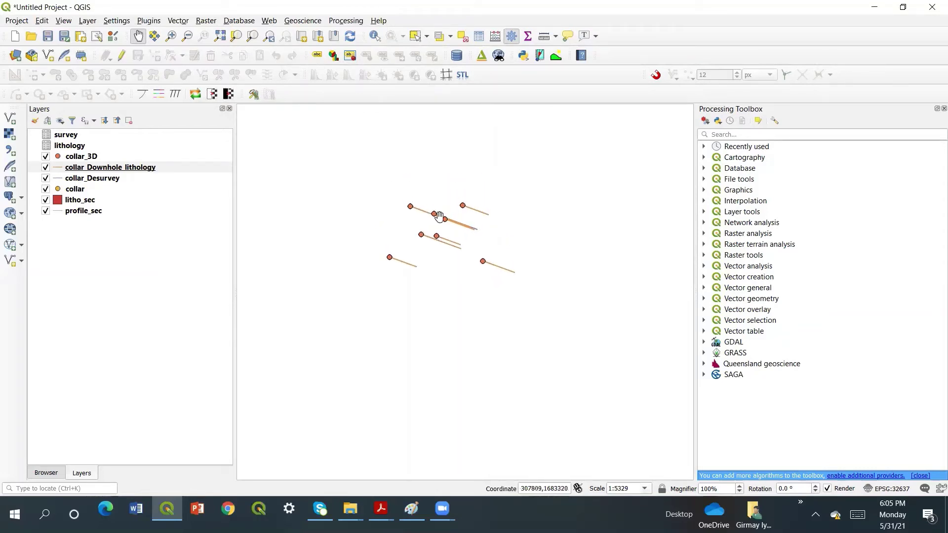
right_click(166, 169)
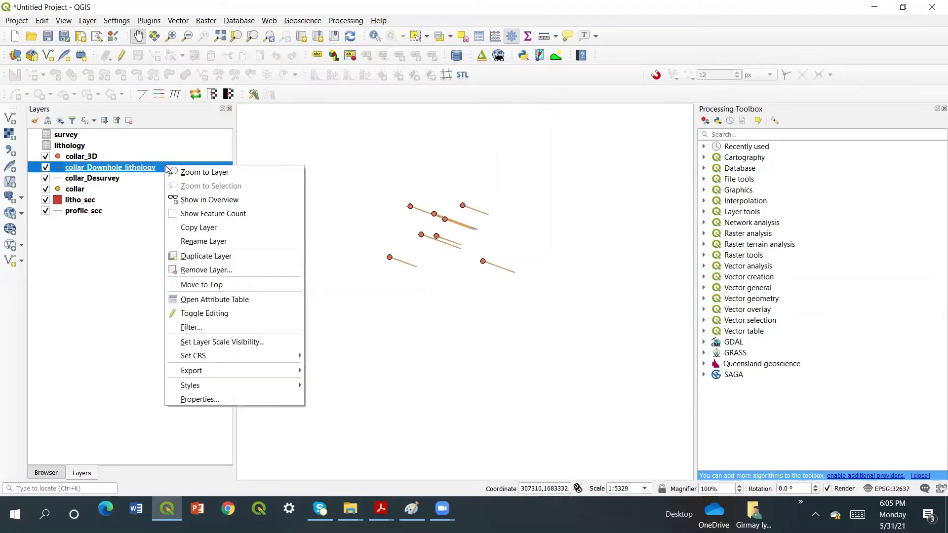
left_click(241, 400)
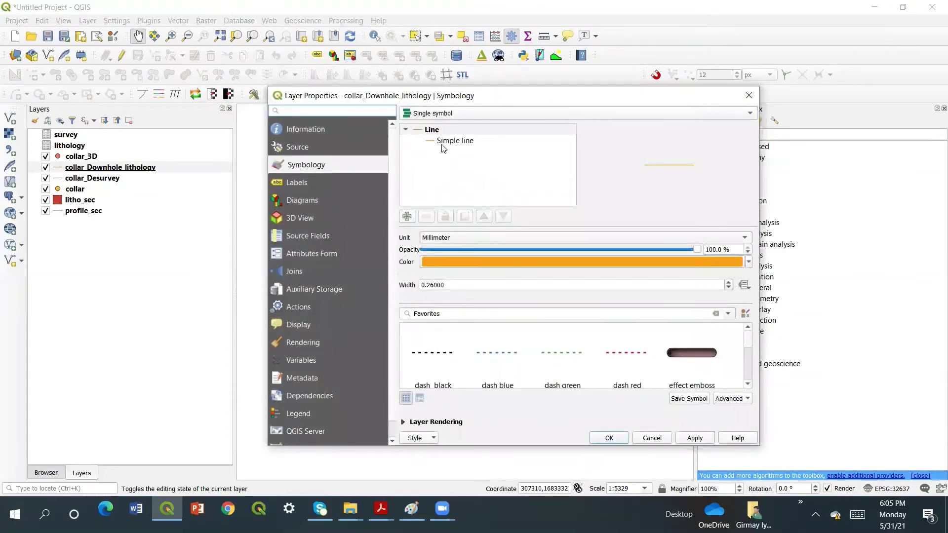
left_click(443, 143)
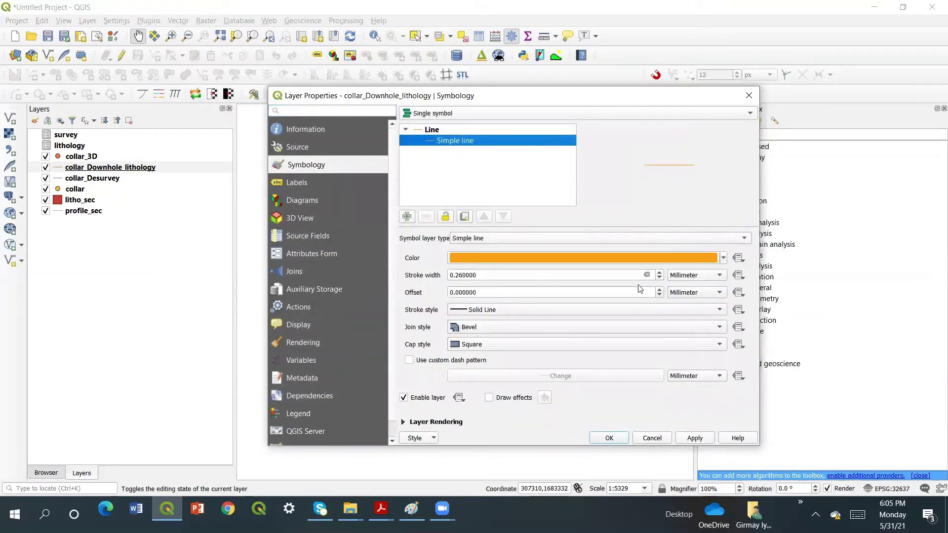
left_click(661, 272)
left_click(661, 273)
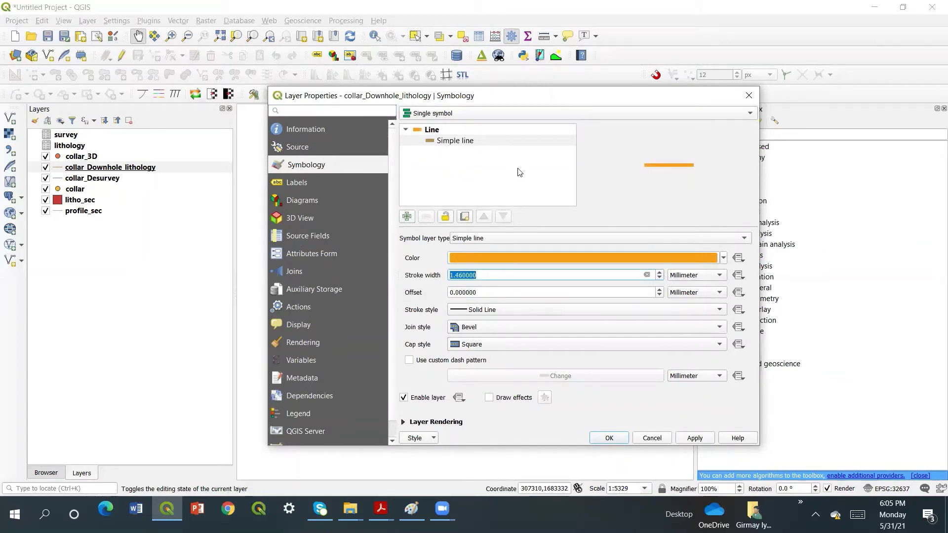
left_click(660, 273)
Step: Apply categorized symbology to collar_Downhole_lithology, classifying the Lith1 column with random colors
left_click(750, 114)
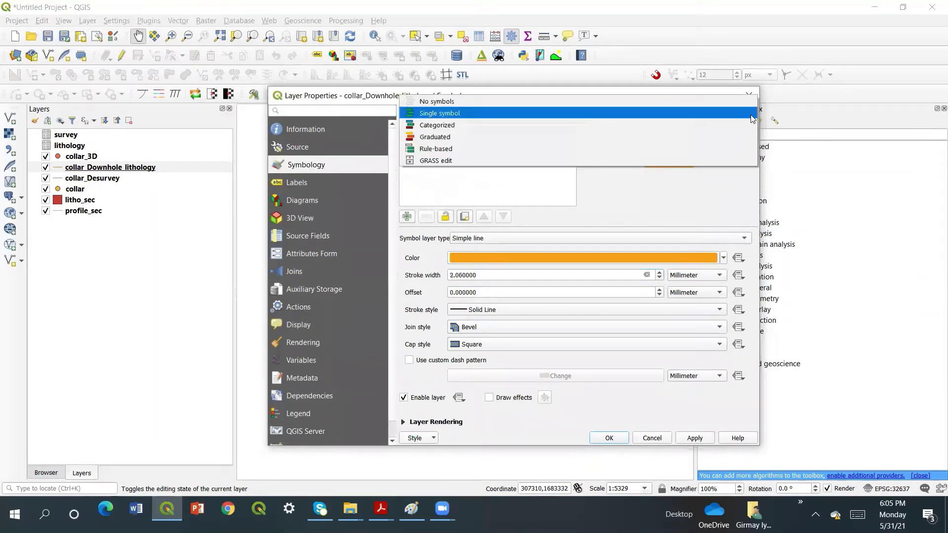
left_click(708, 126)
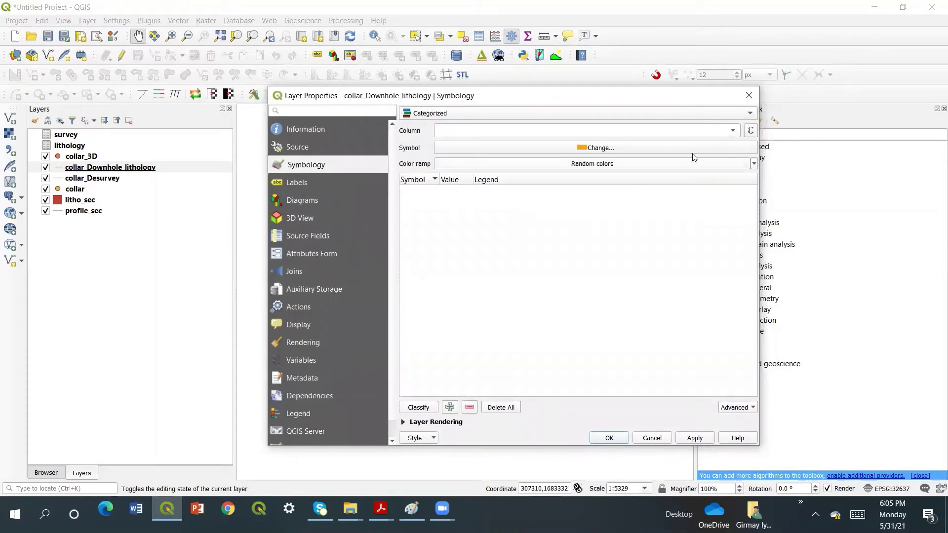
left_click(730, 131)
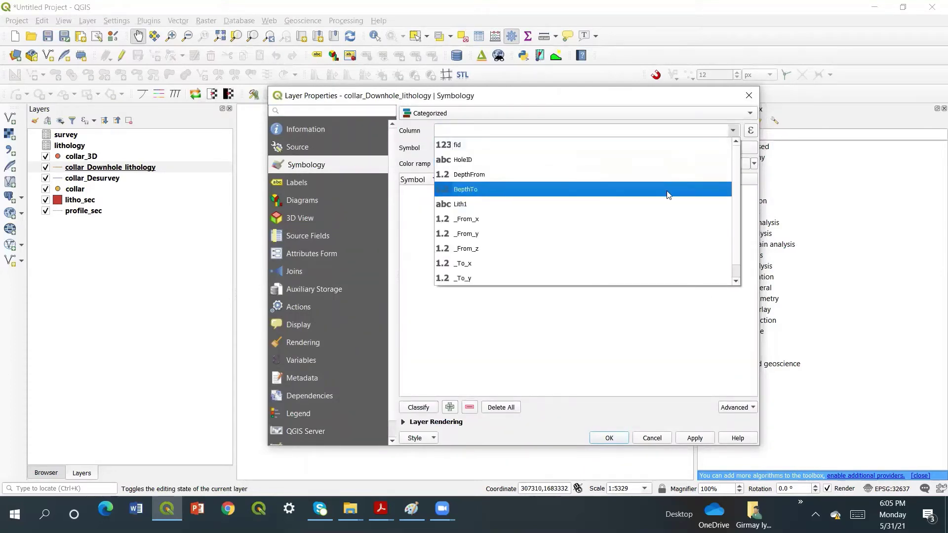
left_click(664, 205)
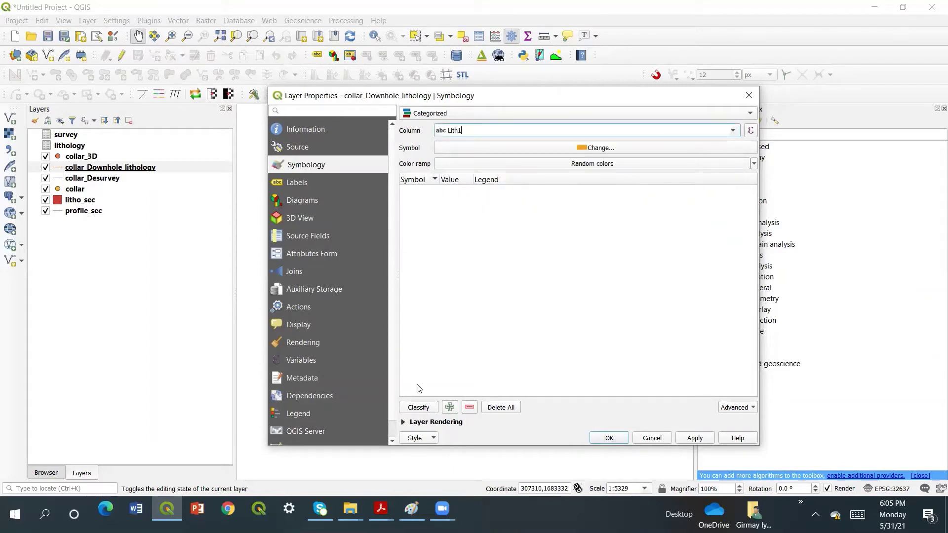
left_click(417, 408)
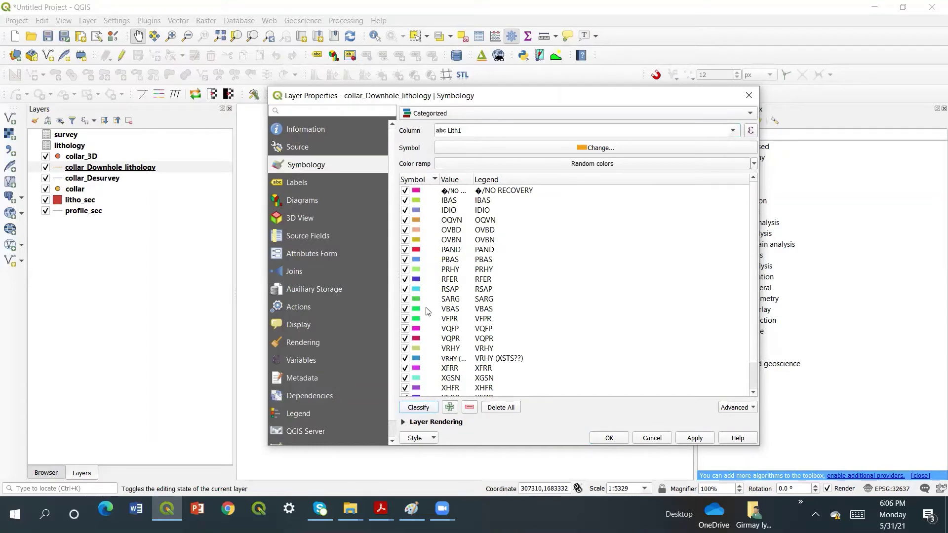
left_click(693, 441)
left_click(608, 438)
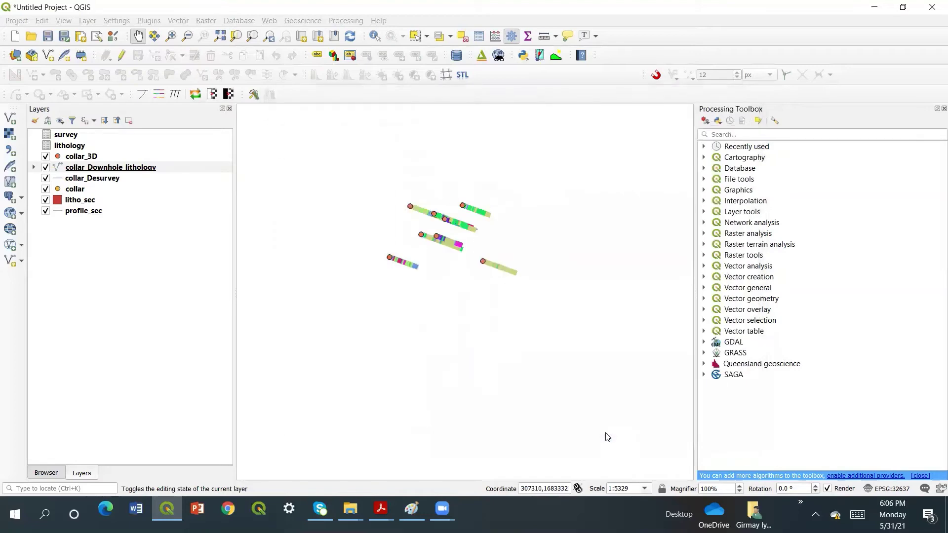
Step: Label the collar_3D points with single labels taken from the HoleID field
scroll(485, 210, "up", 1)
scroll(485, 210, "up", 1)
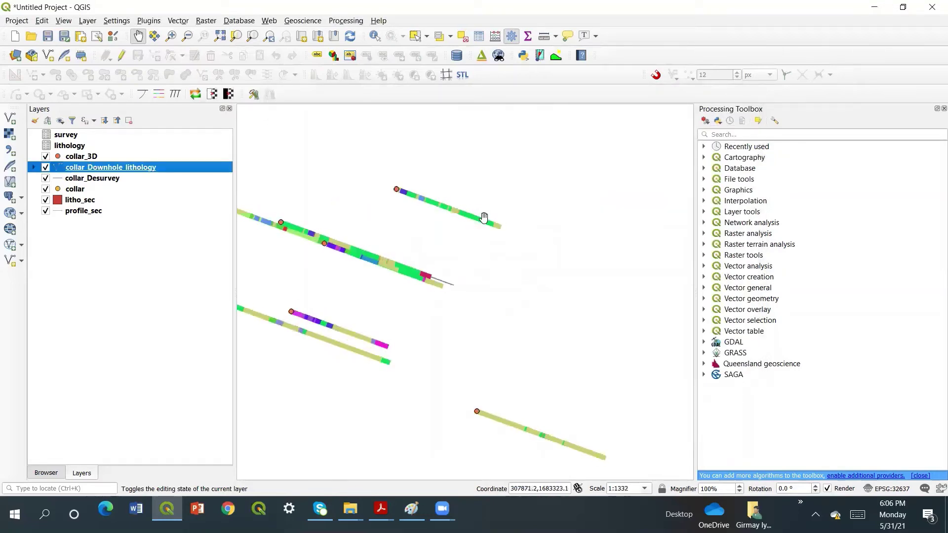
scroll(492, 234, "down", 1)
scroll(410, 248, "up", 1)
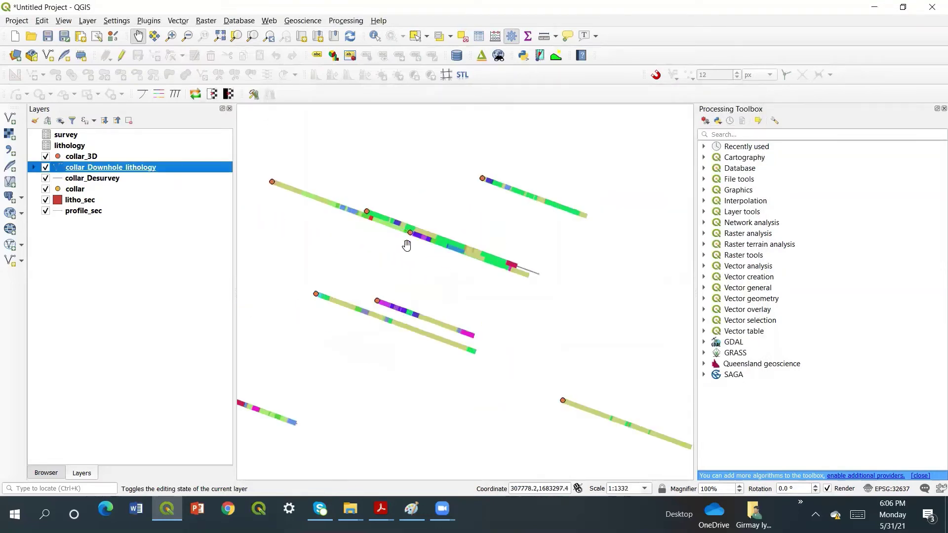
scroll(409, 242, "down", 1)
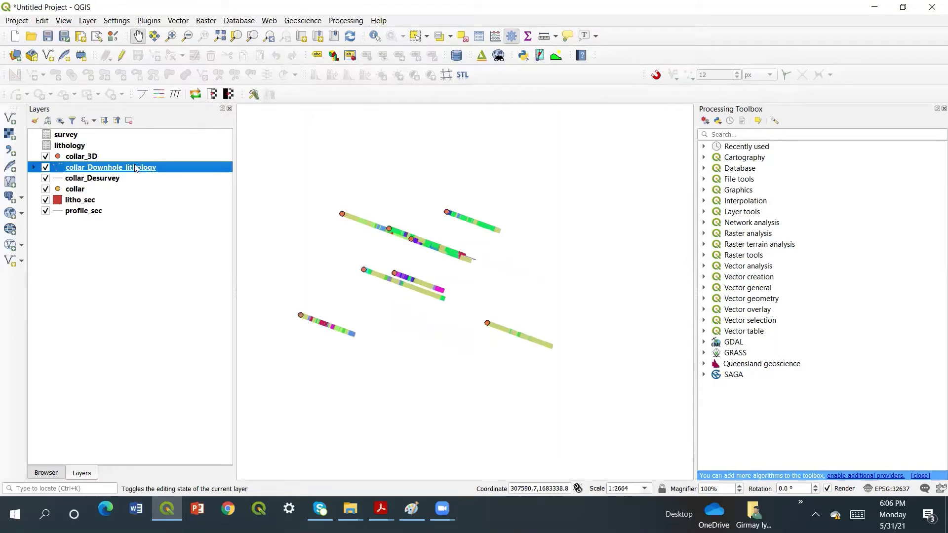
right_click(96, 161)
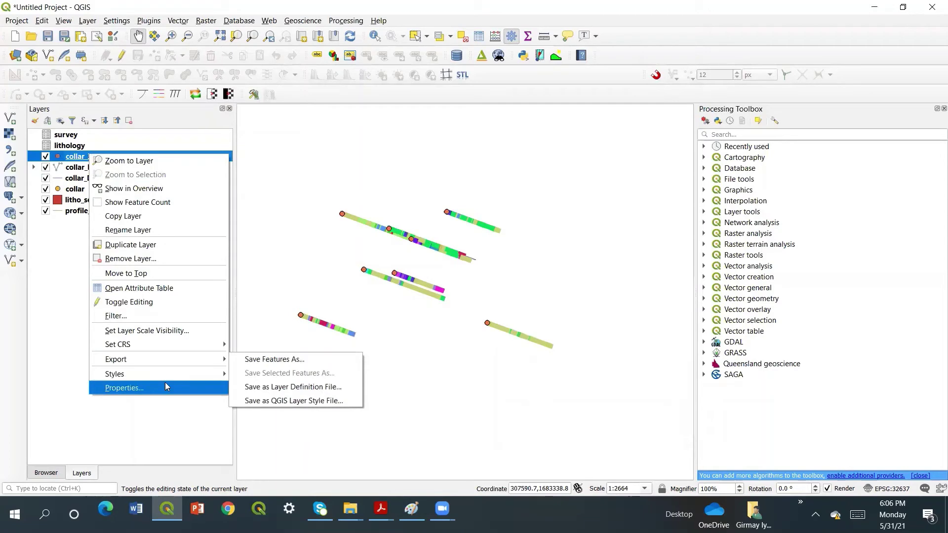
left_click(165, 386)
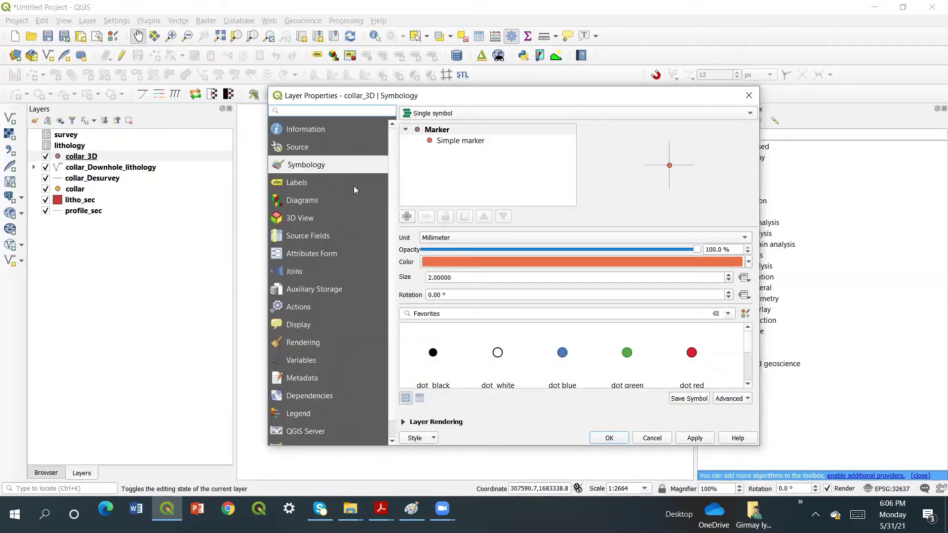
left_click(336, 182)
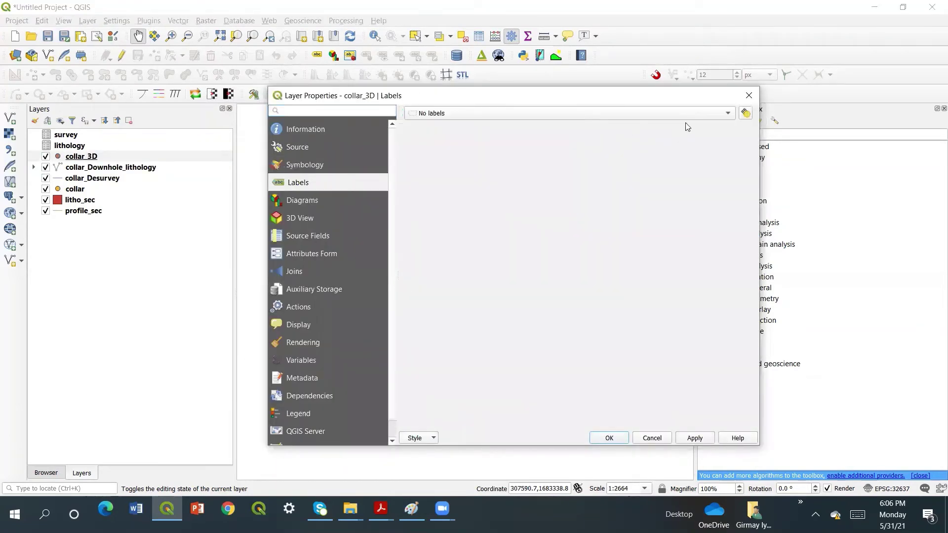
left_click(729, 115)
left_click(715, 124)
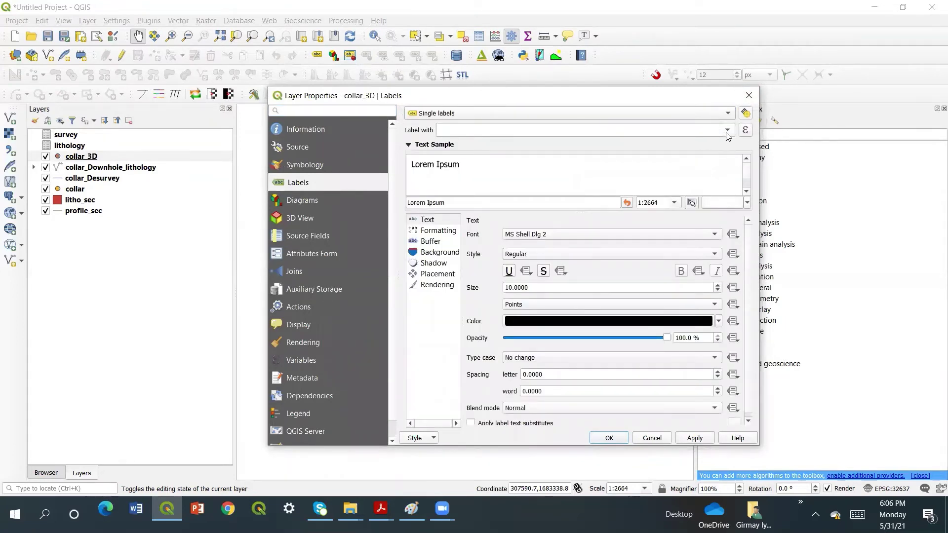
left_click(728, 131)
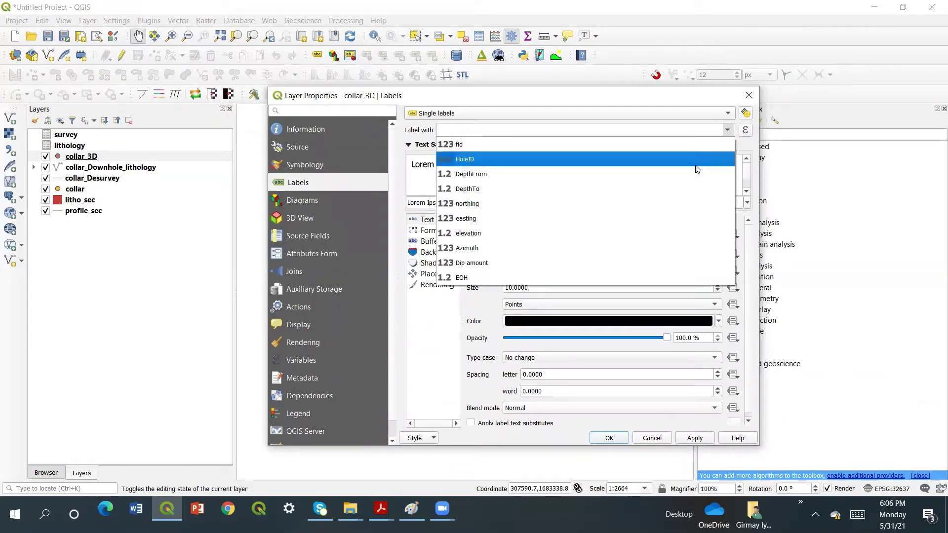
left_click(697, 169)
left_click(697, 439)
left_click(613, 442)
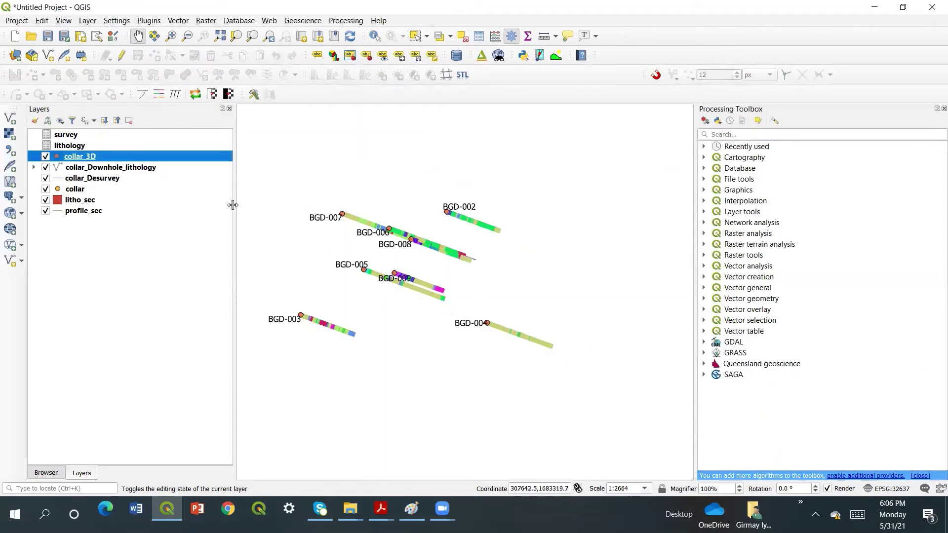
Step: Label the collar_Downhole_lithology layer with single labels taken from the Lith1 field
left_click(144, 169)
right_click(144, 168)
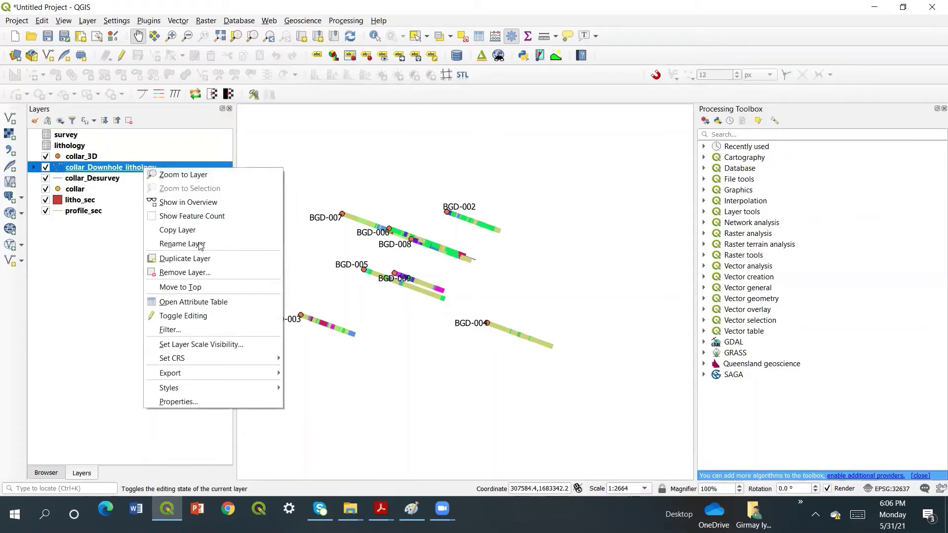
left_click(220, 398)
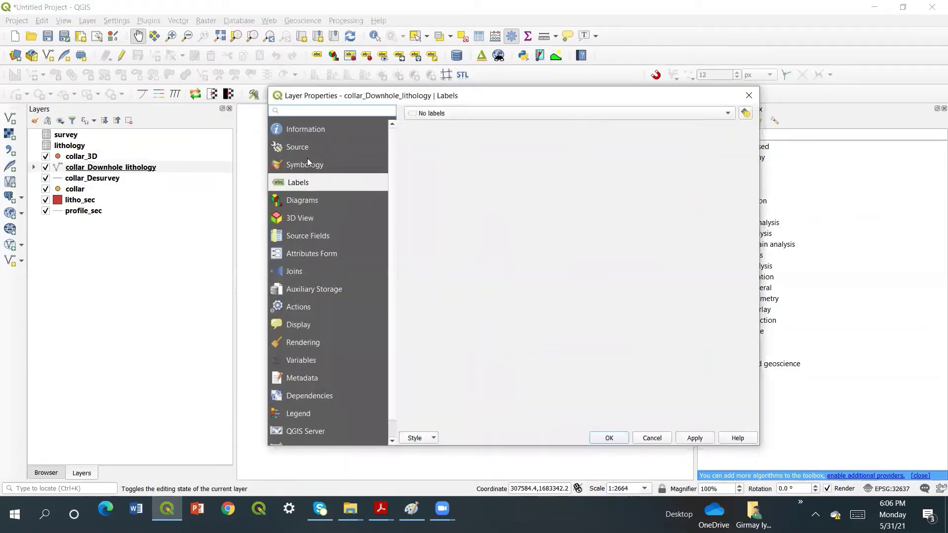
left_click(305, 166)
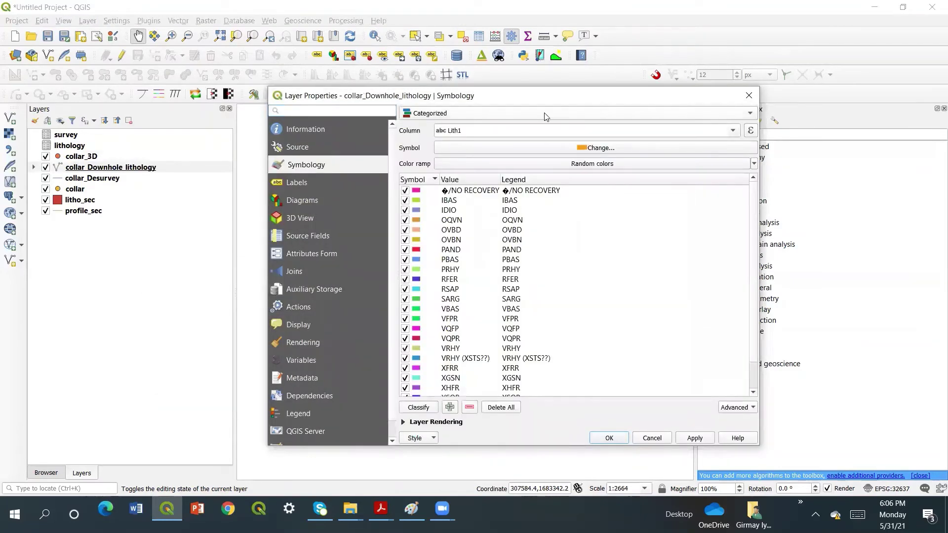
left_click(338, 184)
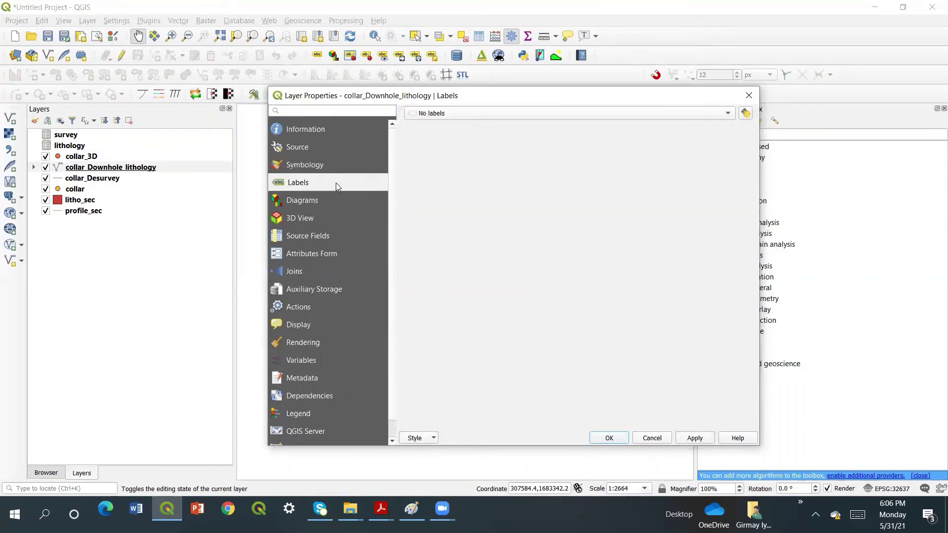
left_click(727, 113)
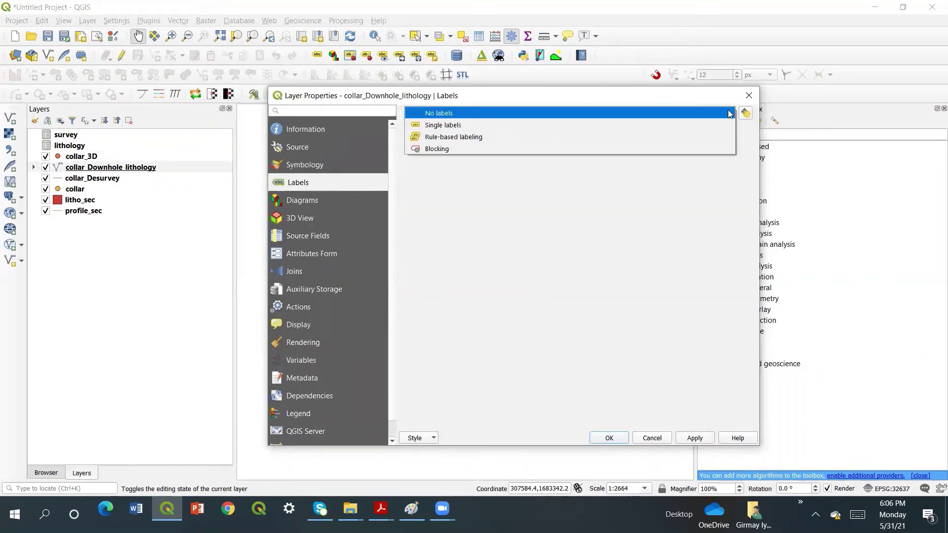
left_click(704, 127)
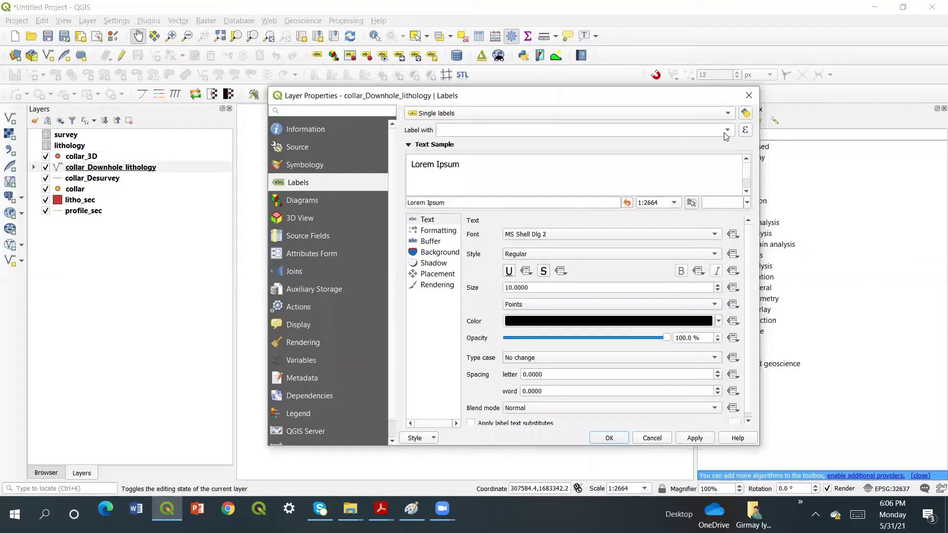
left_click(726, 137)
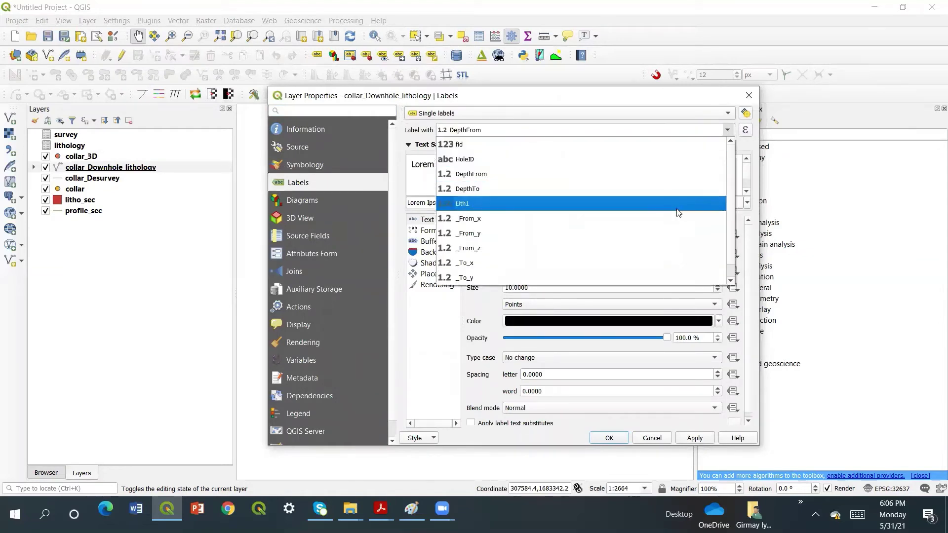
left_click(678, 211)
left_click(694, 438)
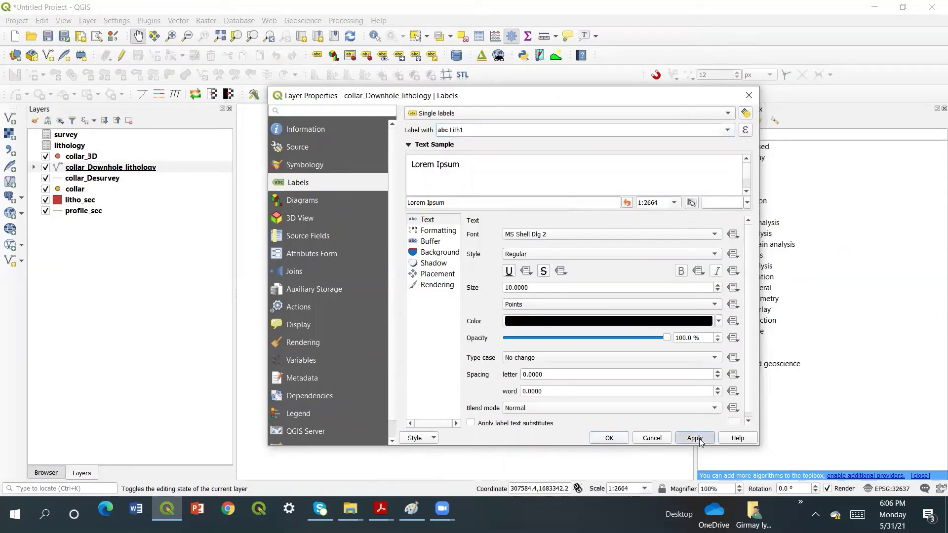
left_click(610, 438)
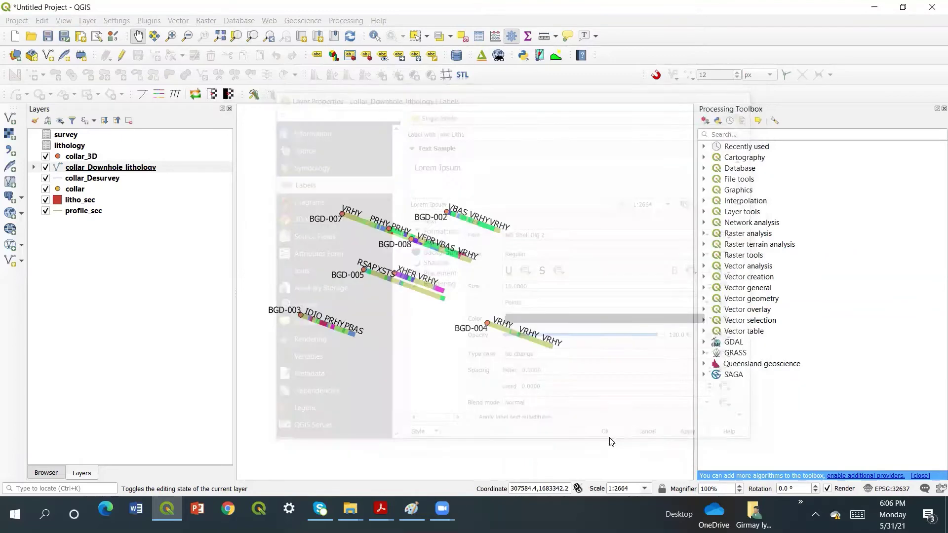
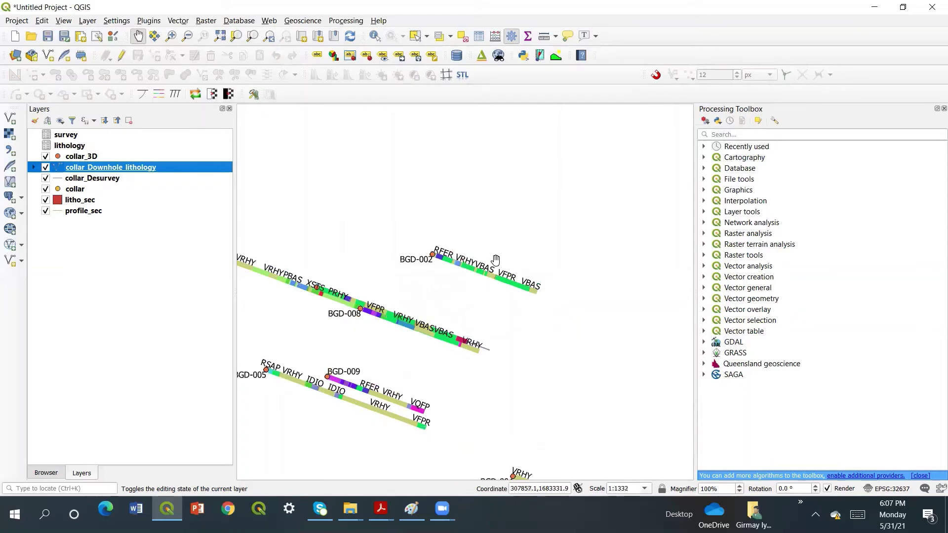
Step: Examine the lithology labels and colored intervals along the drillhole traces, including BGD-005 to BGD-009
scroll(475, 260, "down", 1)
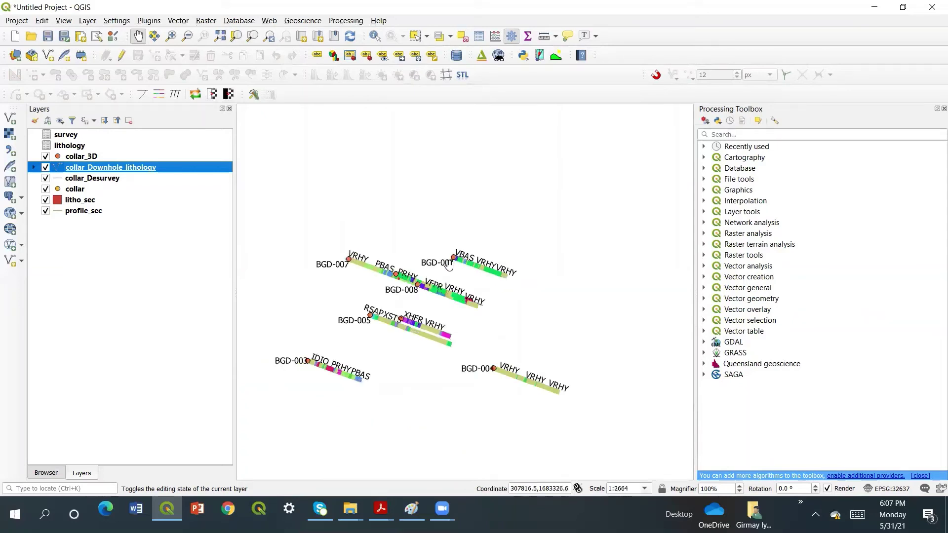
scroll(475, 261, "up", 2)
scroll(504, 253, "up", 1)
scroll(512, 259, "down", 1)
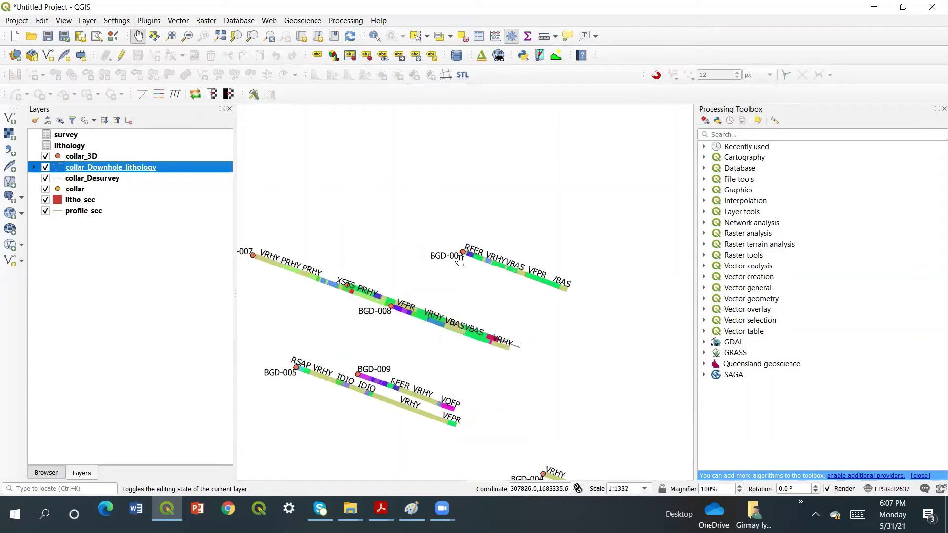
left_click_drag(360, 237, 455, 259)
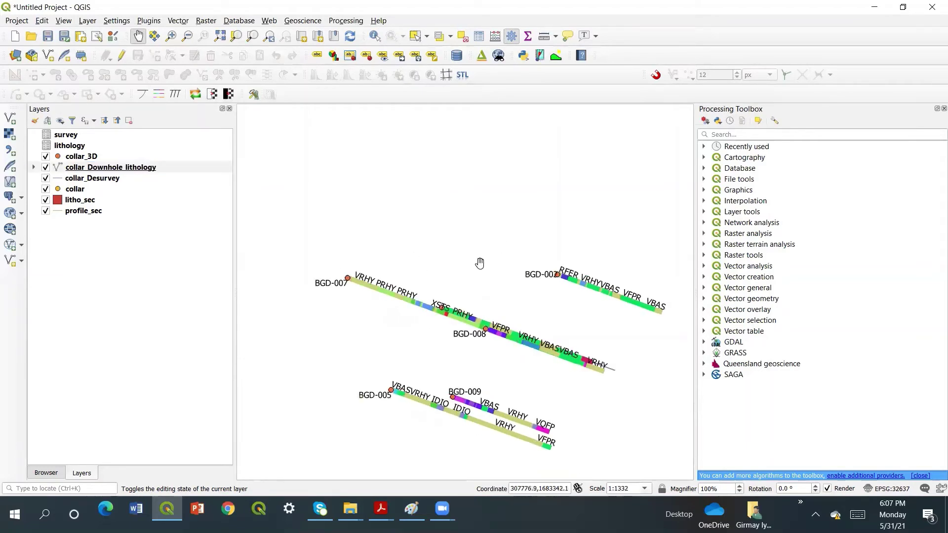
scroll(604, 279, "up", 2)
scroll(579, 275, "down", 2)
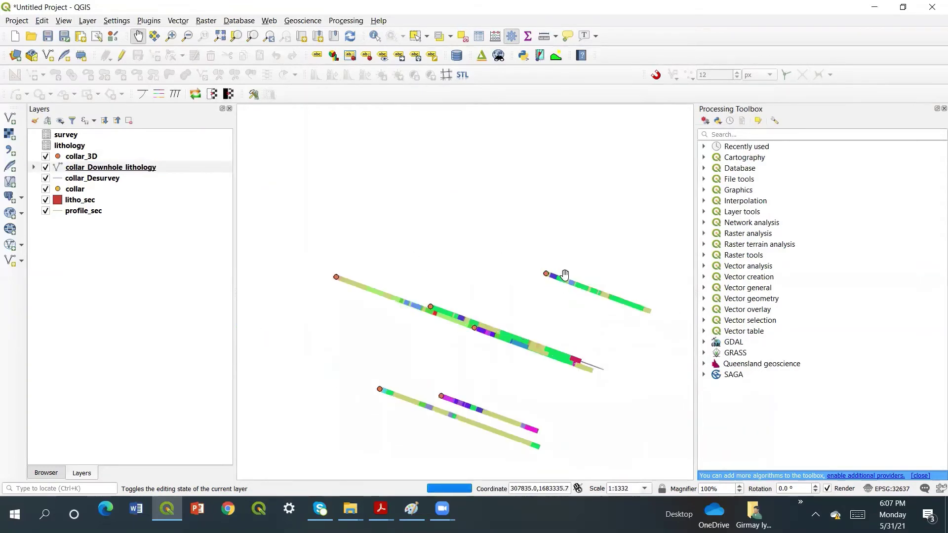
left_click_drag(553, 278, 528, 245)
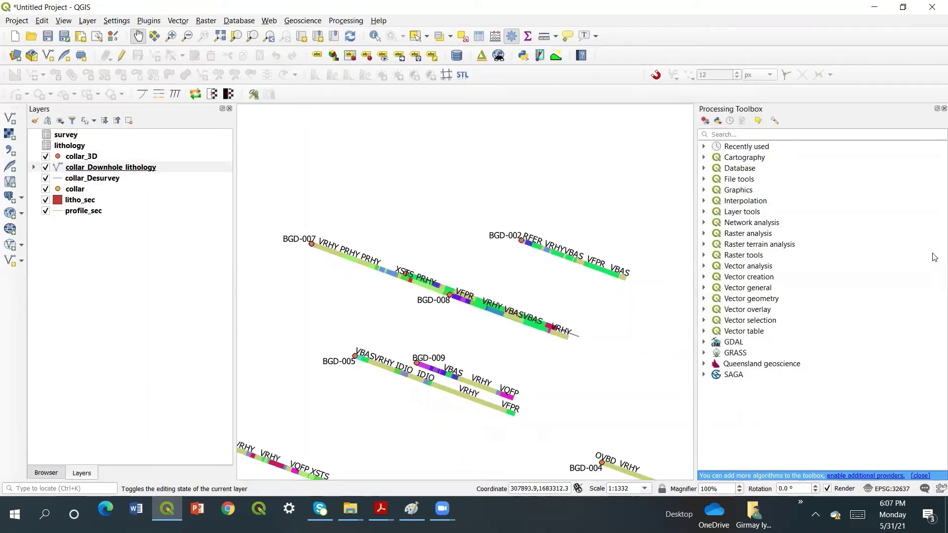
left_click_drag(433, 257, 443, 211)
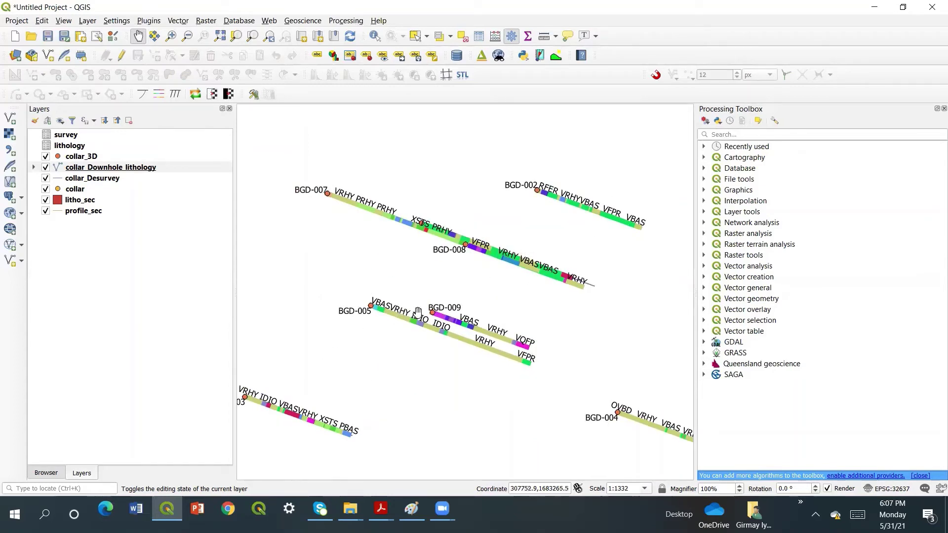
scroll(452, 312, "up", 1)
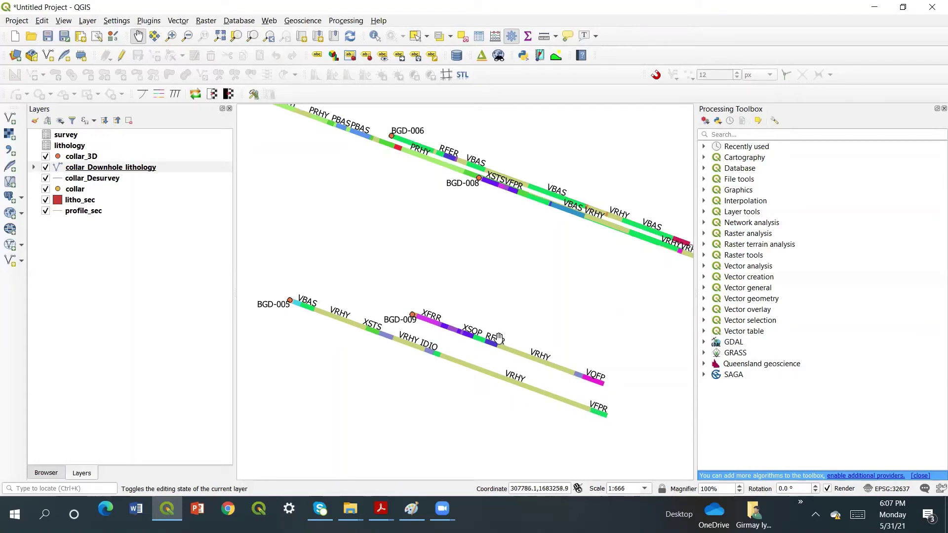
left_click_drag(451, 164, 459, 232)
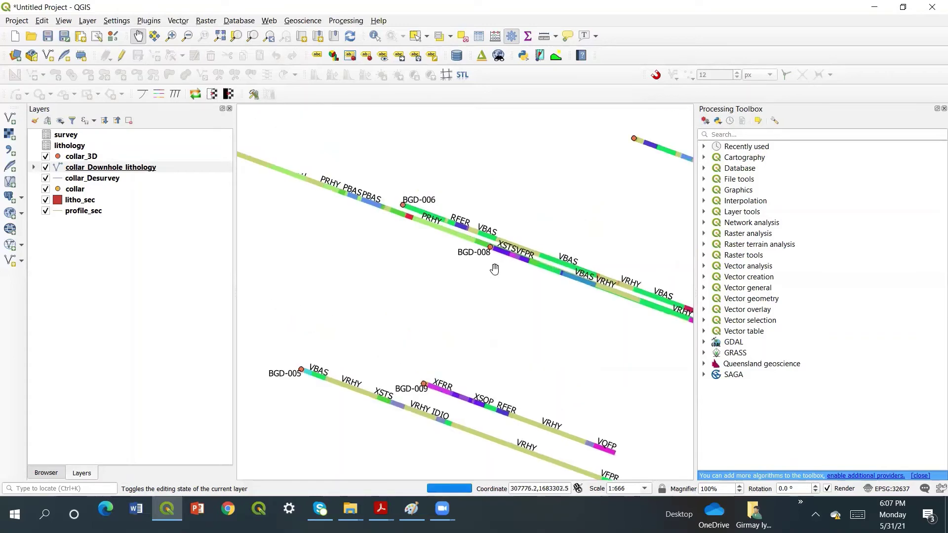
scroll(485, 241, "down", 1)
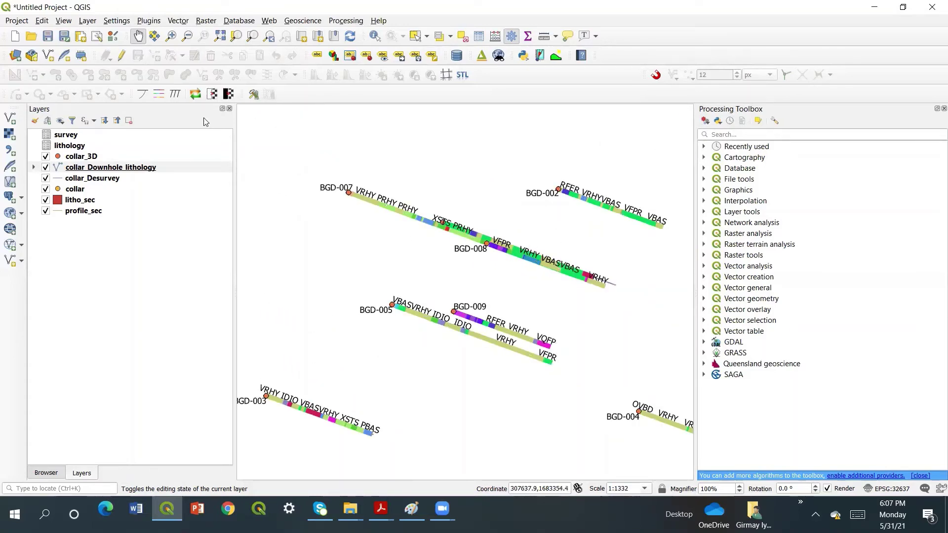
Step: Create a new map-canvas section in the Section Manager, drawn along the BGD-007, BGD-006 and BGD-008 traces from collar to hole end
left_click(160, 170)
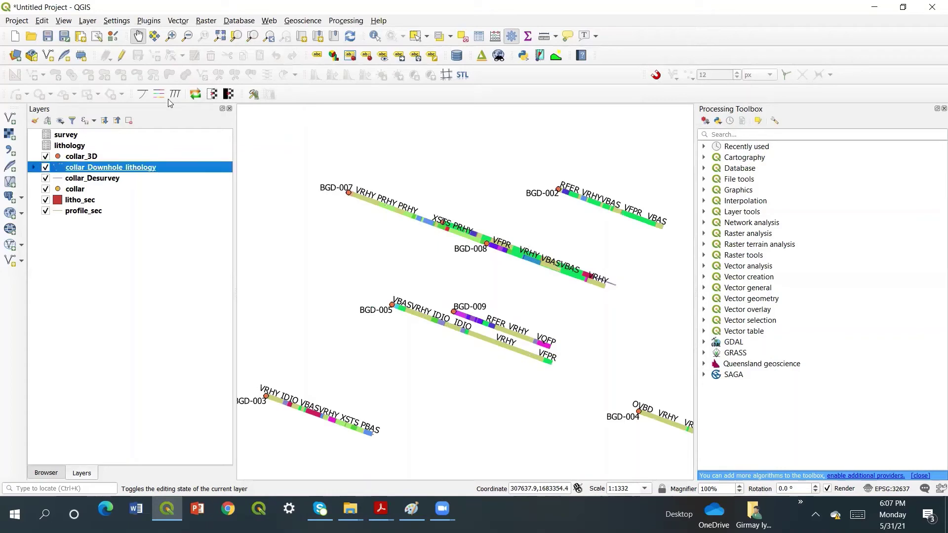
left_click(175, 95)
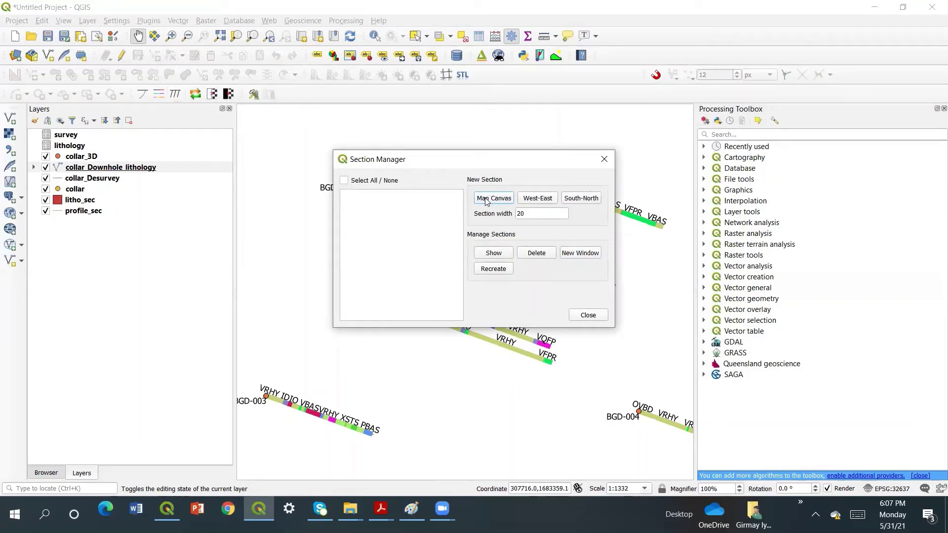
left_click_drag(526, 217, 503, 219)
left_click(492, 199)
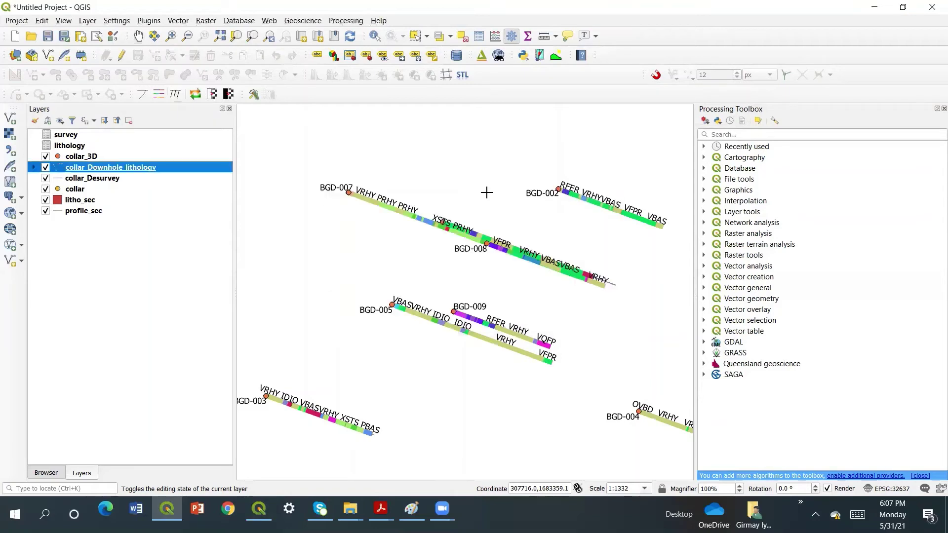
left_click(340, 189)
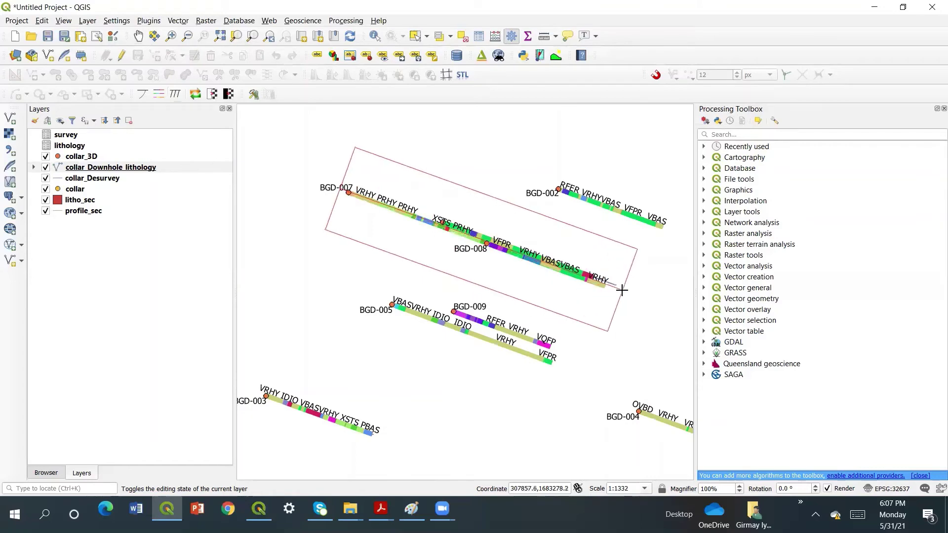
left_click(622, 291)
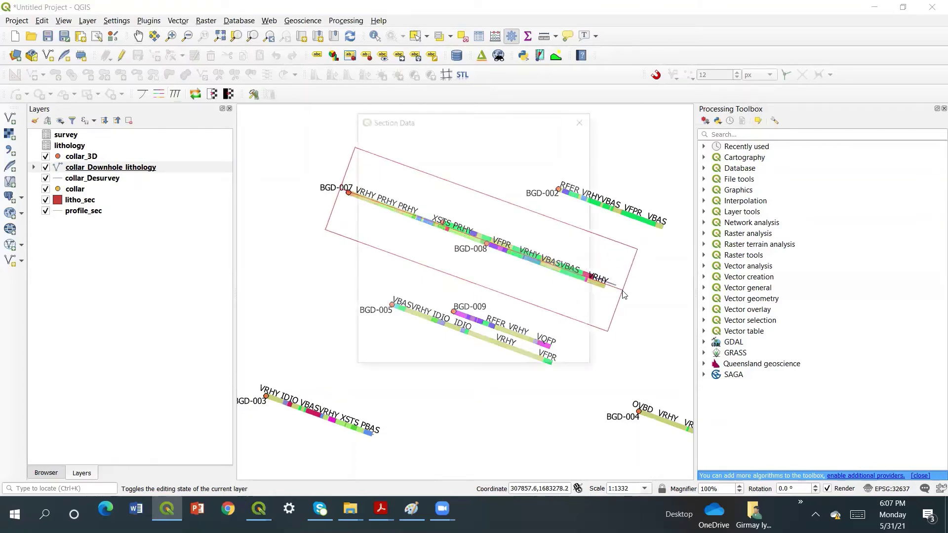
left_click(524, 346)
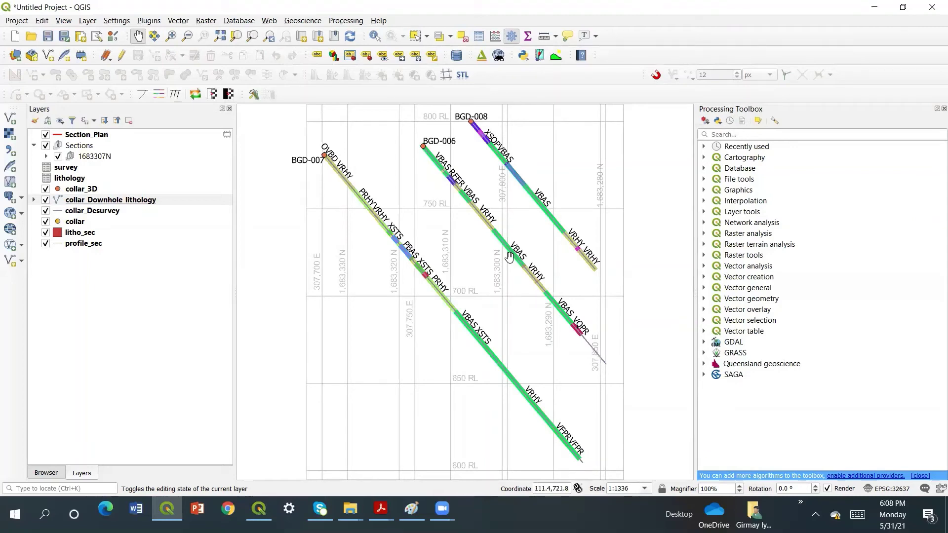
Step: Move profile_sec to the top of the layer order and add the cliped dem5 raster from the eri adminstrtive zones folder in File Explorer
left_click(90, 249)
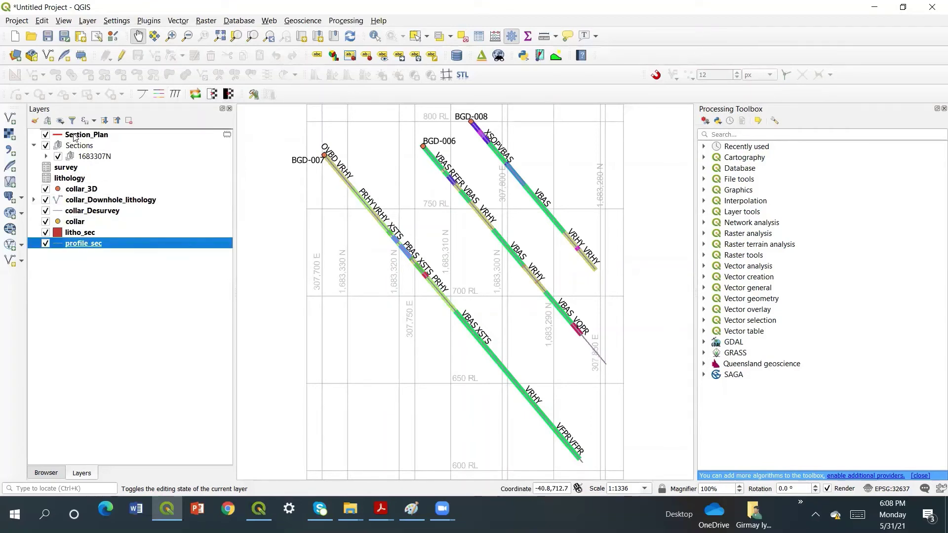
left_click_drag(74, 137, 74, 138)
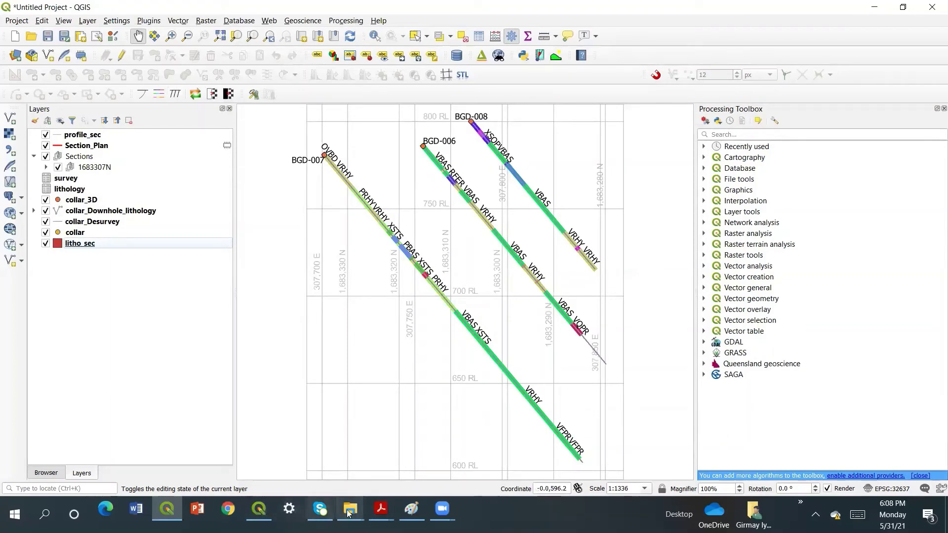
mouse_move(350, 514)
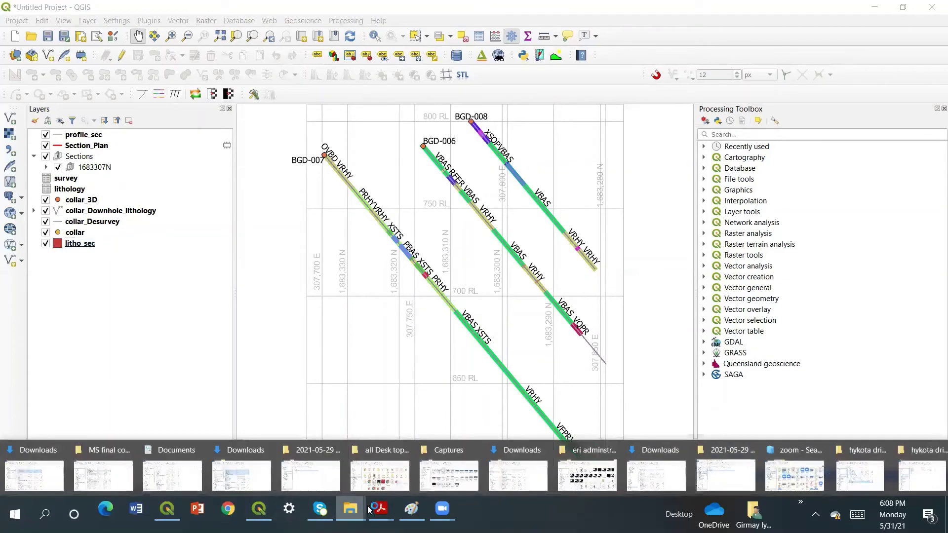
left_click(588, 482)
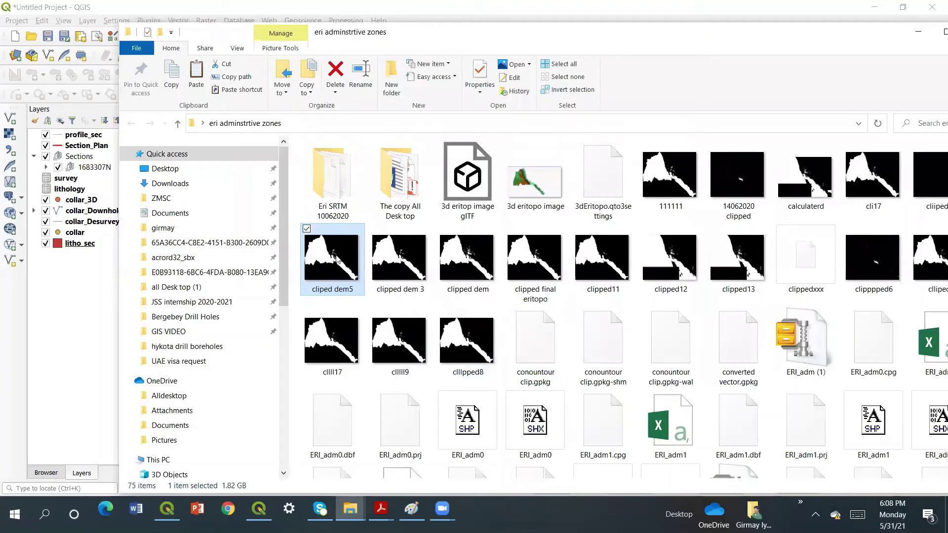
left_click_drag(337, 258, 67, 311)
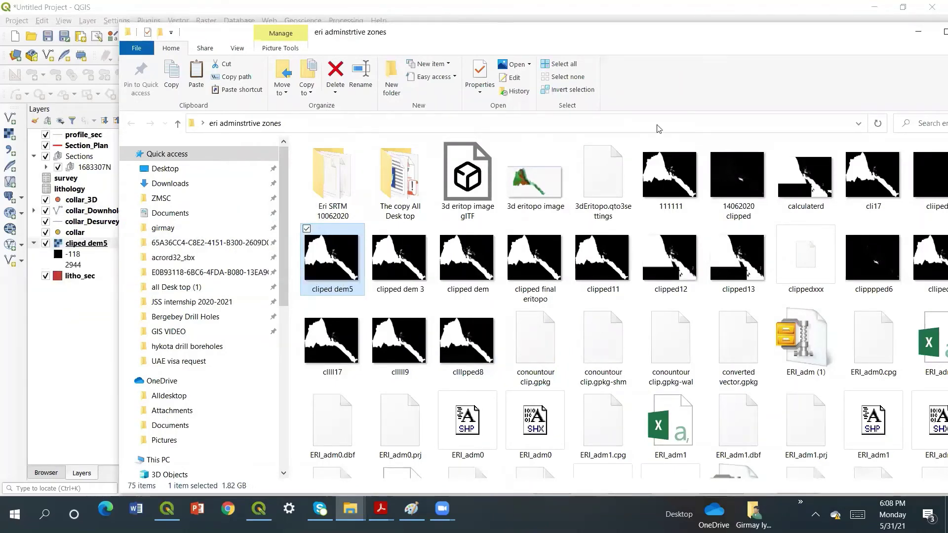
left_click(919, 31)
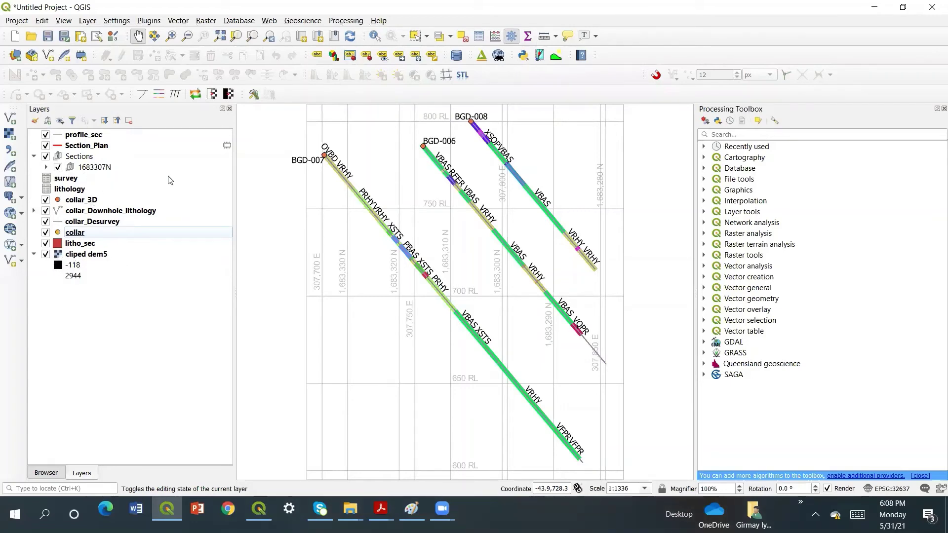
Step: Show the full extent of the cliped dem5 raster, and inspect the drillhole area on it up close
right_click(80, 255)
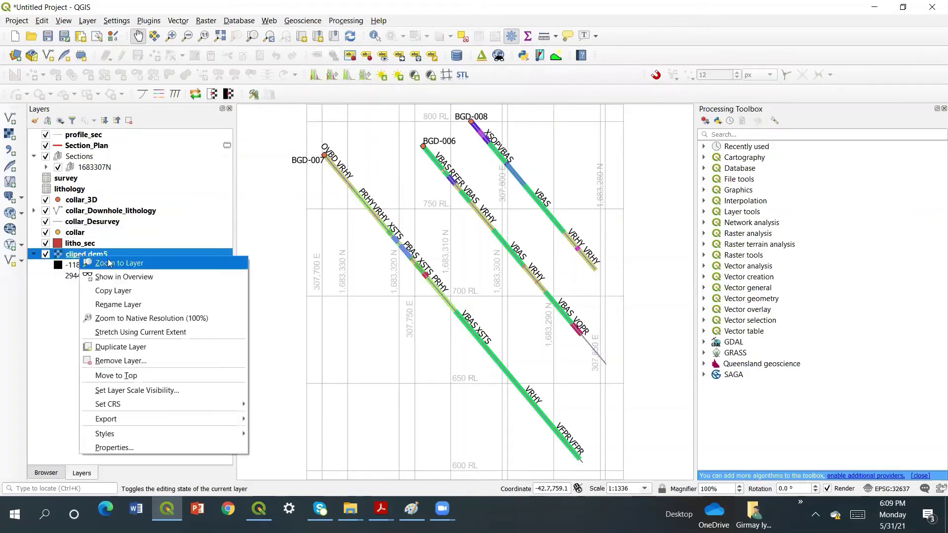
left_click(111, 263)
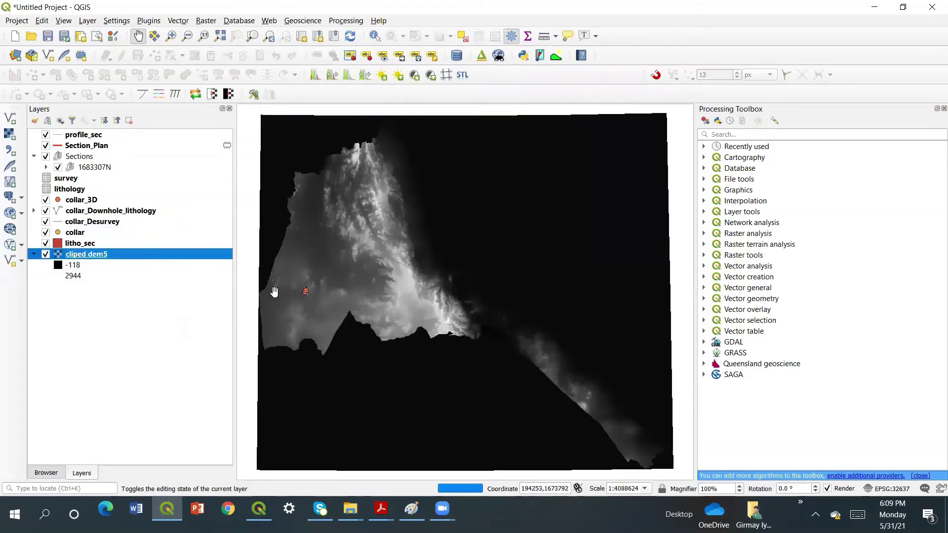
scroll(300, 293, "up", 4)
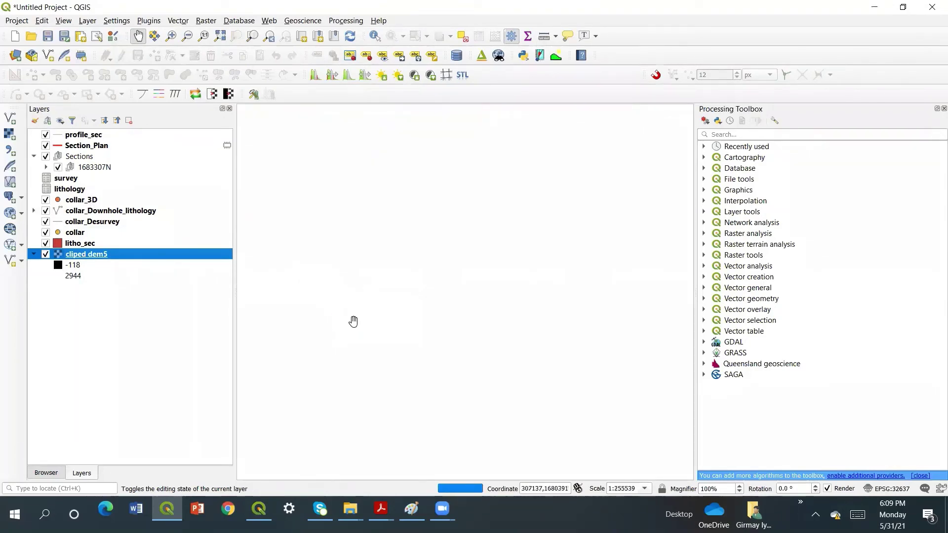
scroll(360, 319, "up", 2)
scroll(358, 247, "up", 2)
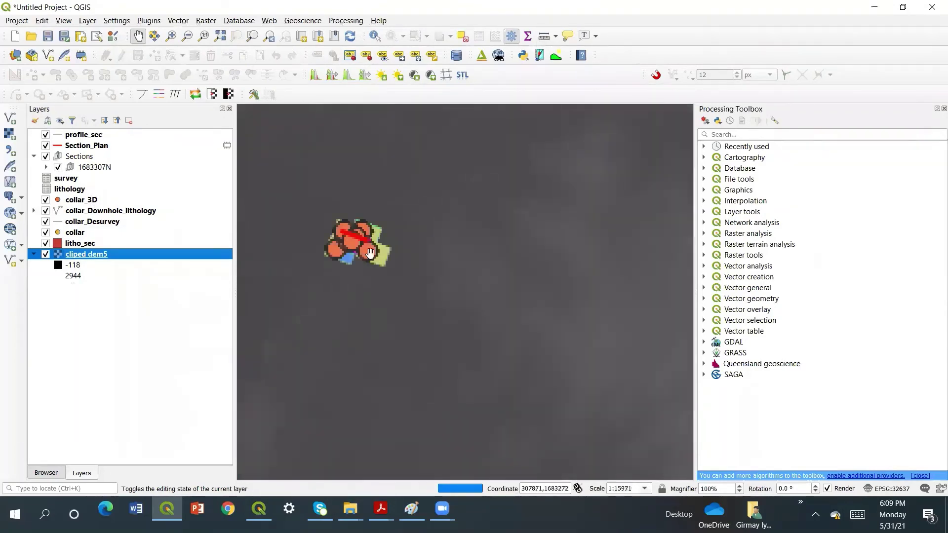
Step: Plot the cliped dem5 elevation profile in the Profile Tool along a line from the BGD-007 collar to the end of the BGD-008 trace
scroll(359, 242, "up", 2)
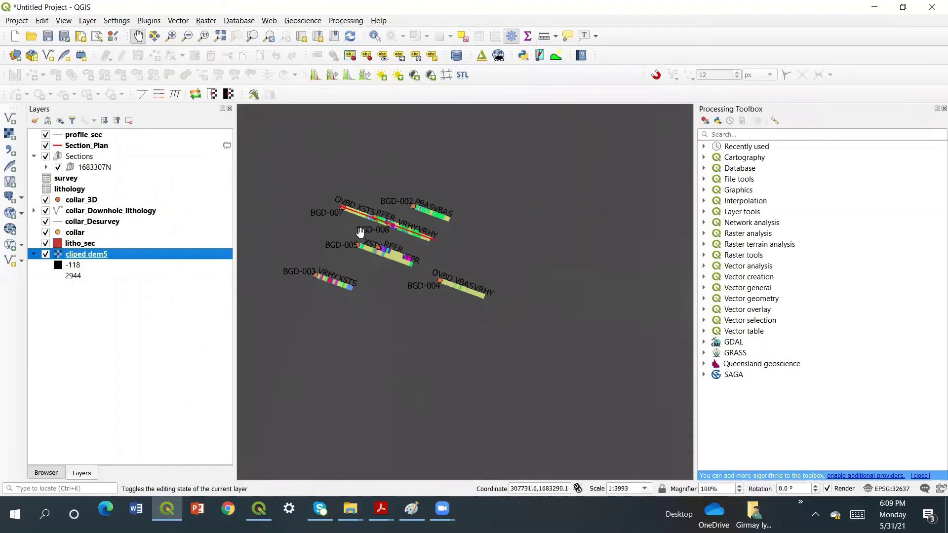
left_click_drag(372, 225, 430, 284)
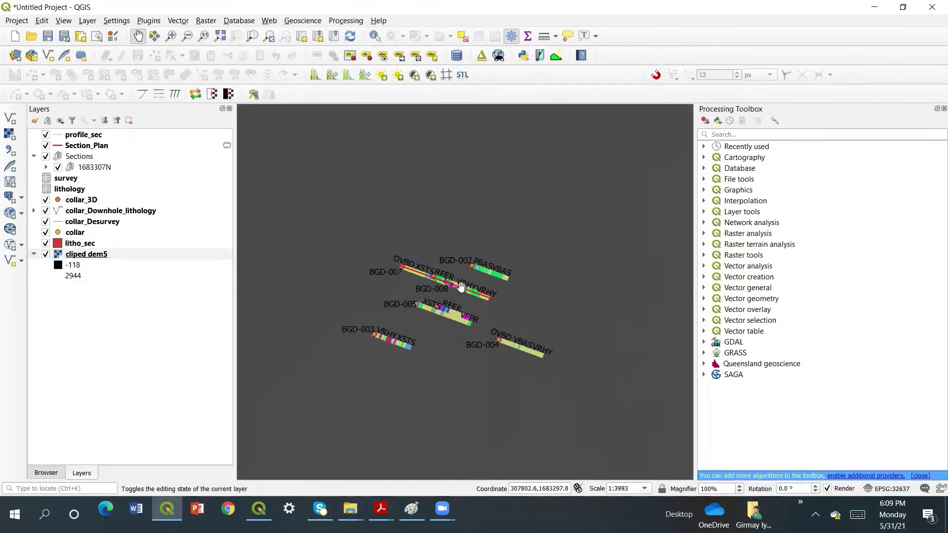
scroll(460, 287, "up", 1)
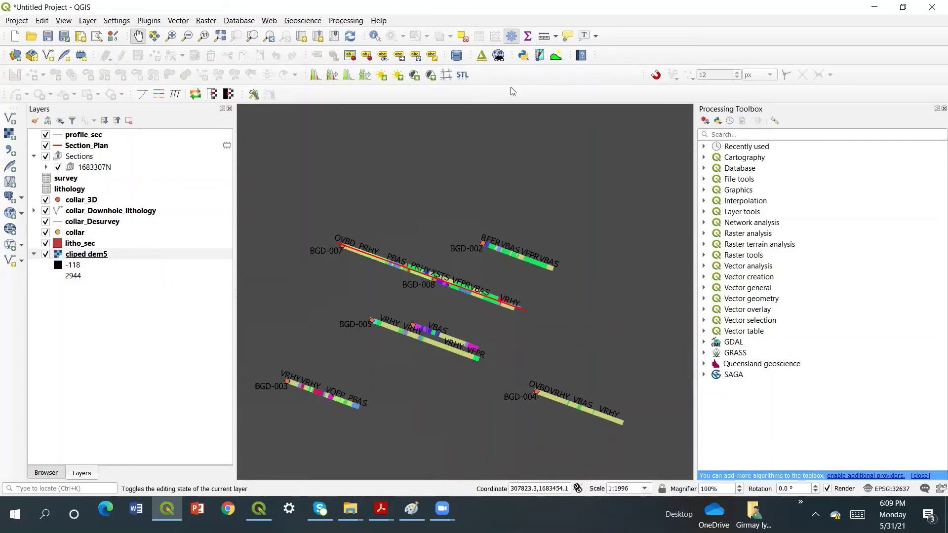
left_click(556, 55)
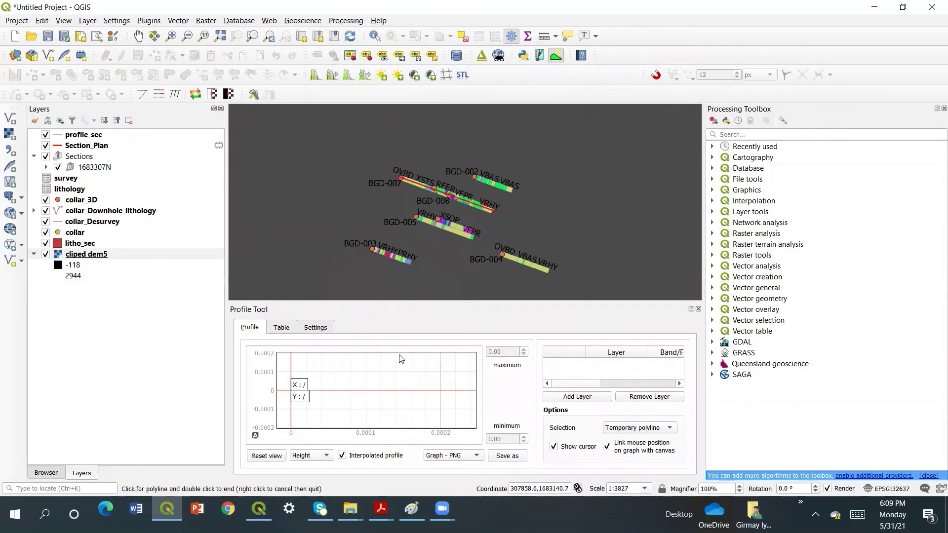
left_click(566, 398)
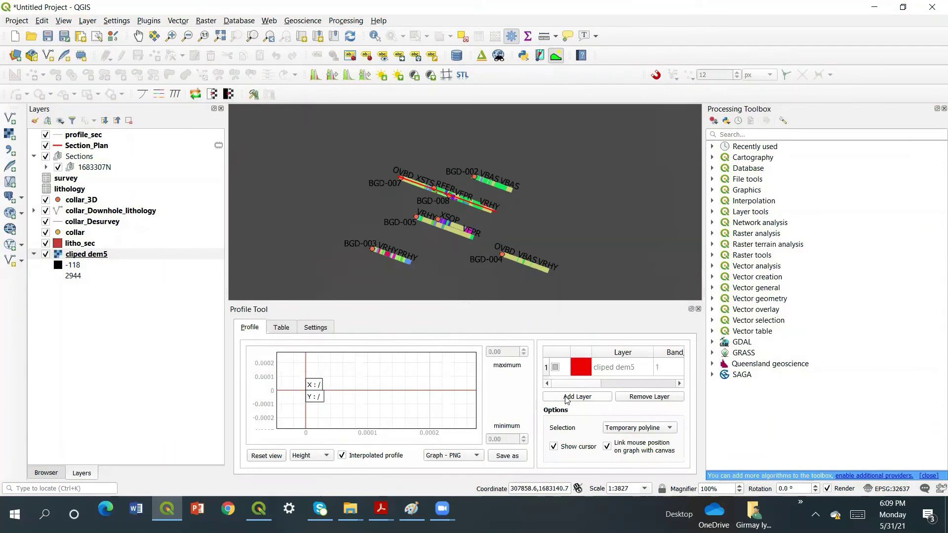
left_click(400, 178)
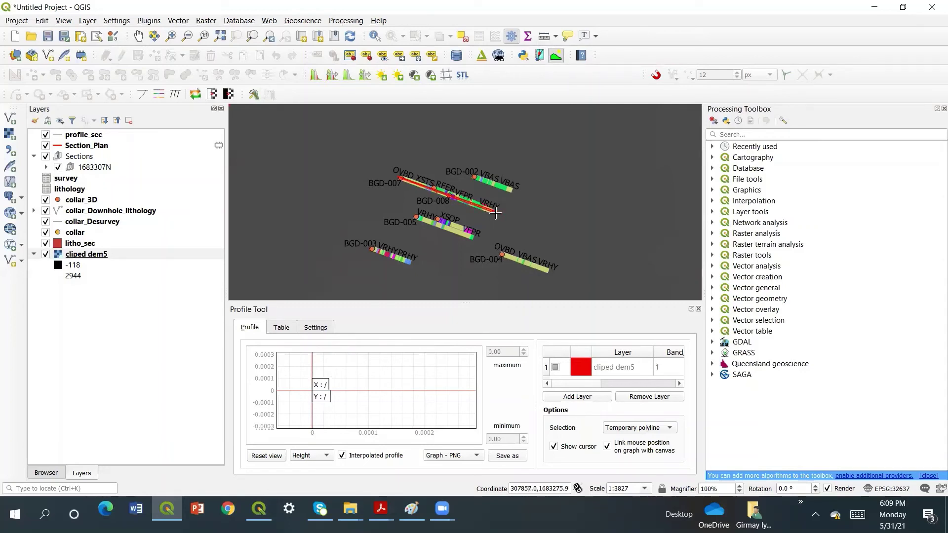
double_click(495, 213)
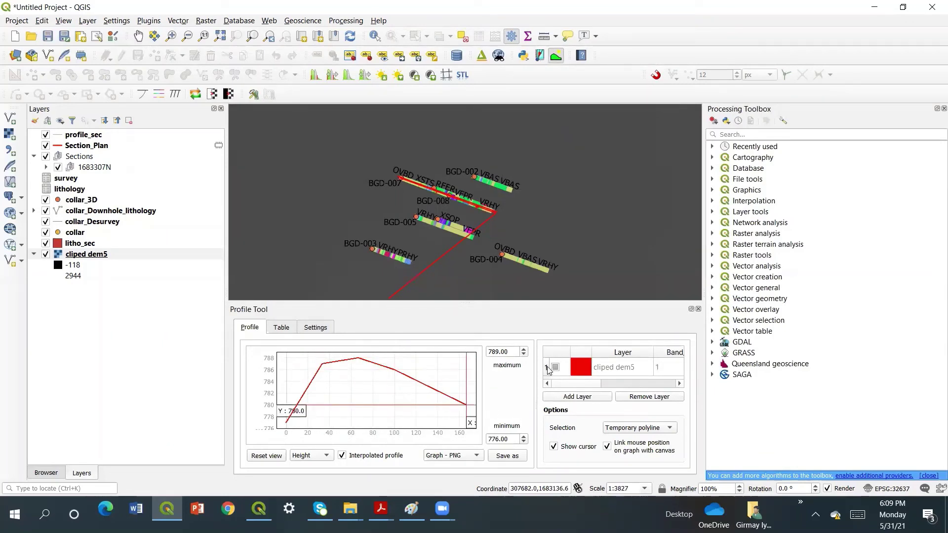
Step: Change the cliped dem5 profile curve color to yellow (#ffff00)
left_click(584, 370)
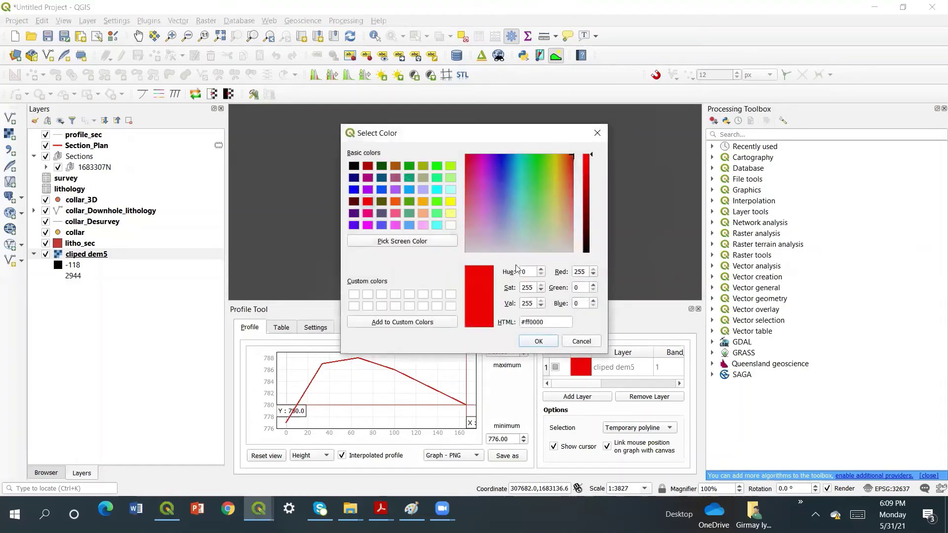
left_click(451, 202)
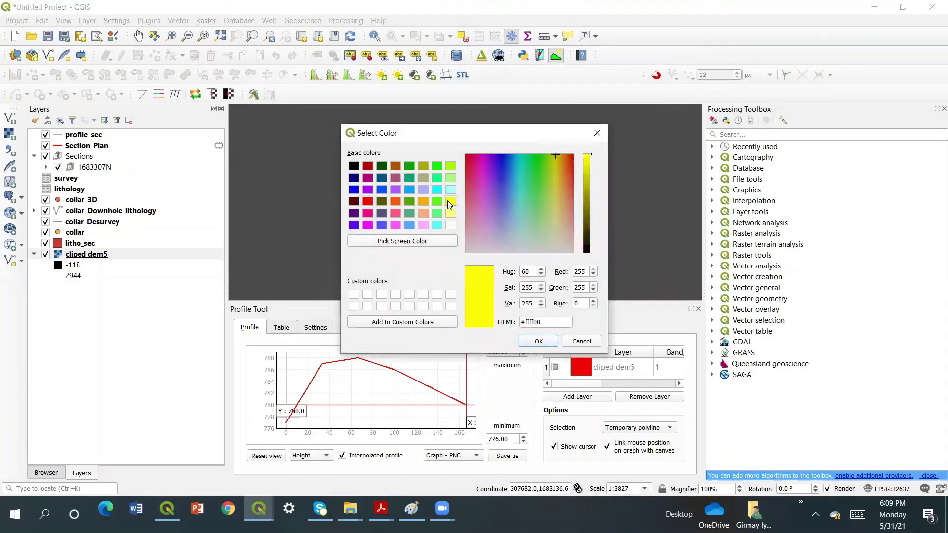
left_click(536, 341)
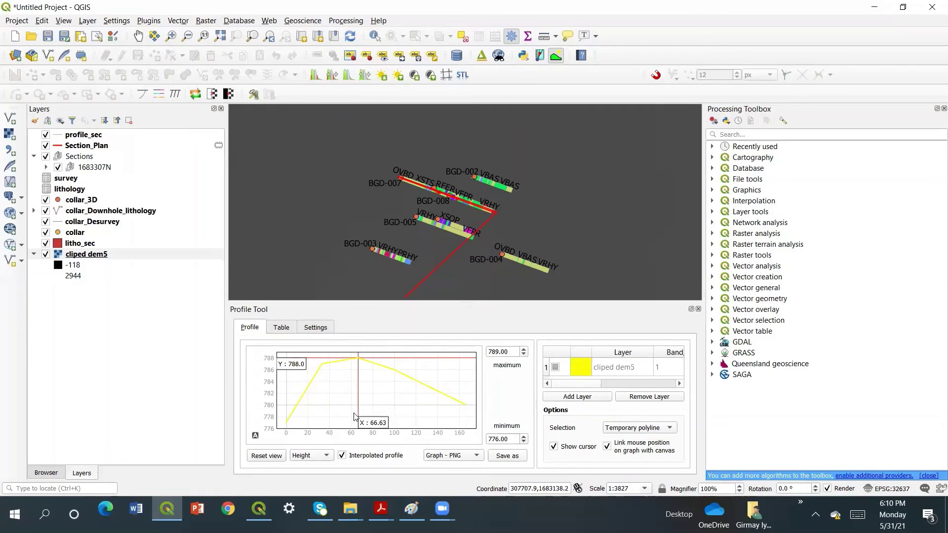
Step: Close the Profile Tool and zoom the map to the 1683307N section
left_click(100, 137)
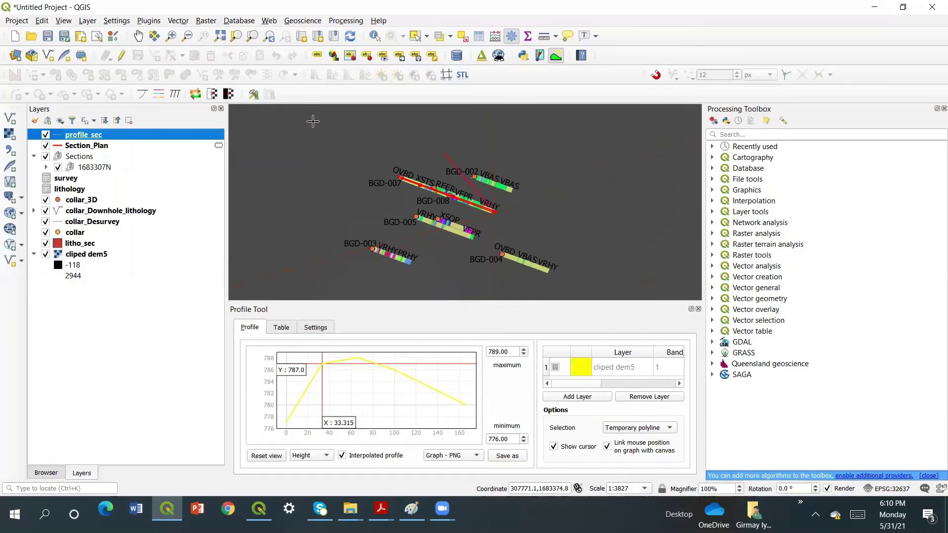
right_click(198, 134)
left_click(237, 141)
left_click(699, 310)
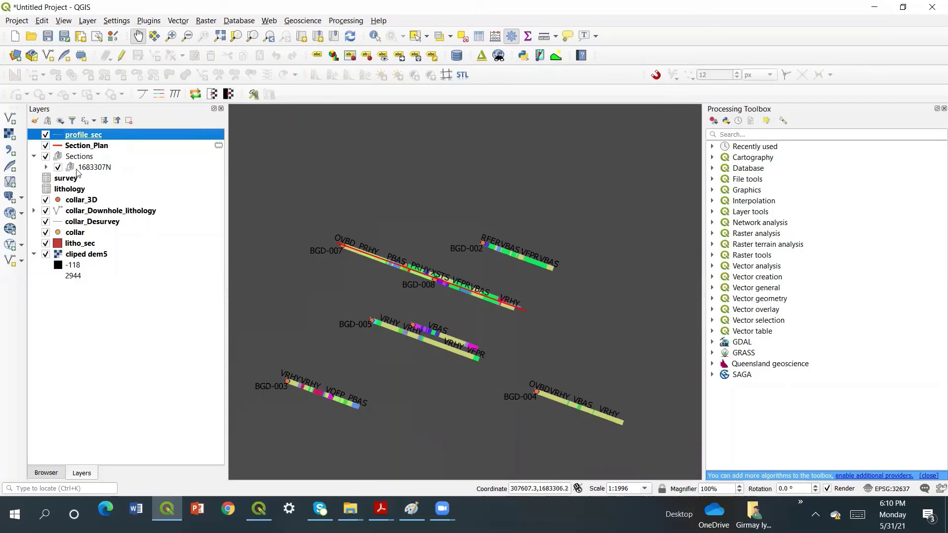
right_click(80, 164)
left_click(113, 171)
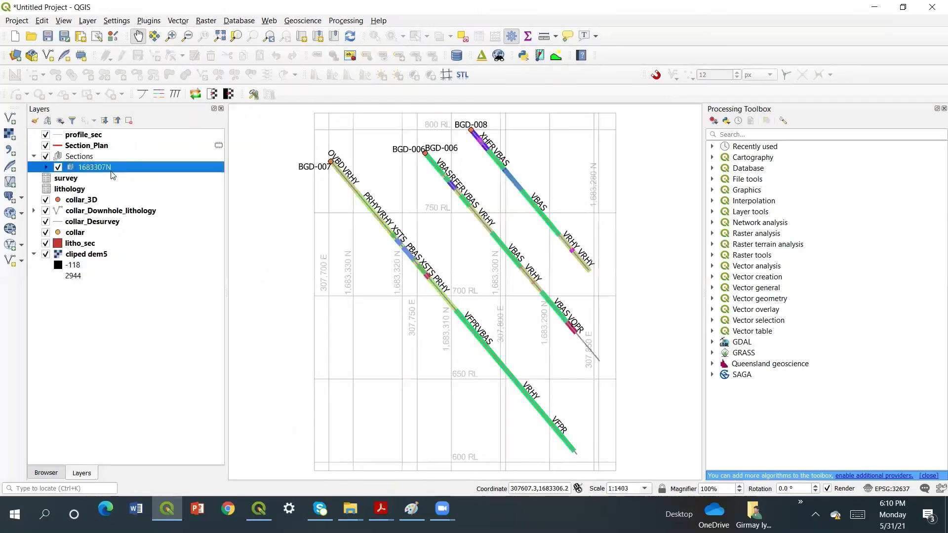
Step: Digitize the ground surface line in profile_sec through the BGD-007, BGD-006 and BGD-008 collars and beyond, with id 1
left_click(74, 137)
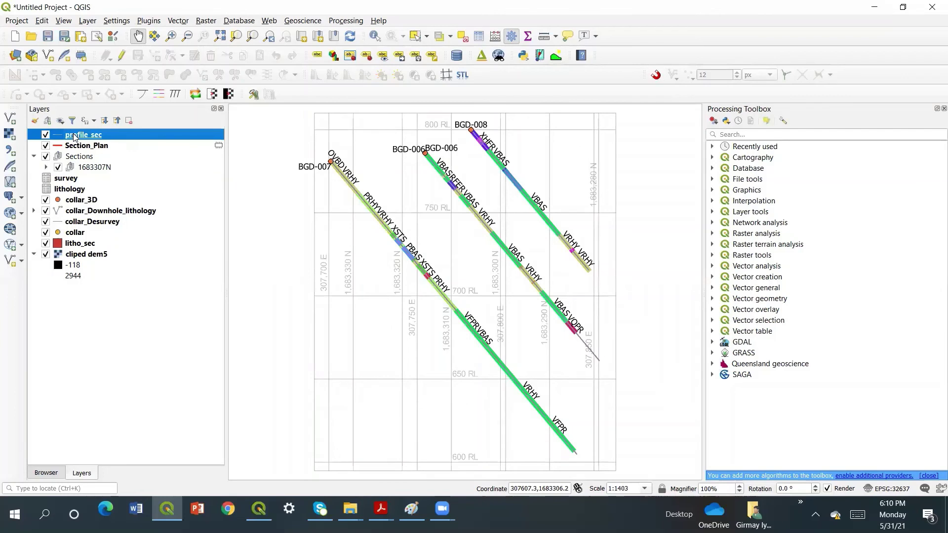
left_click(121, 55)
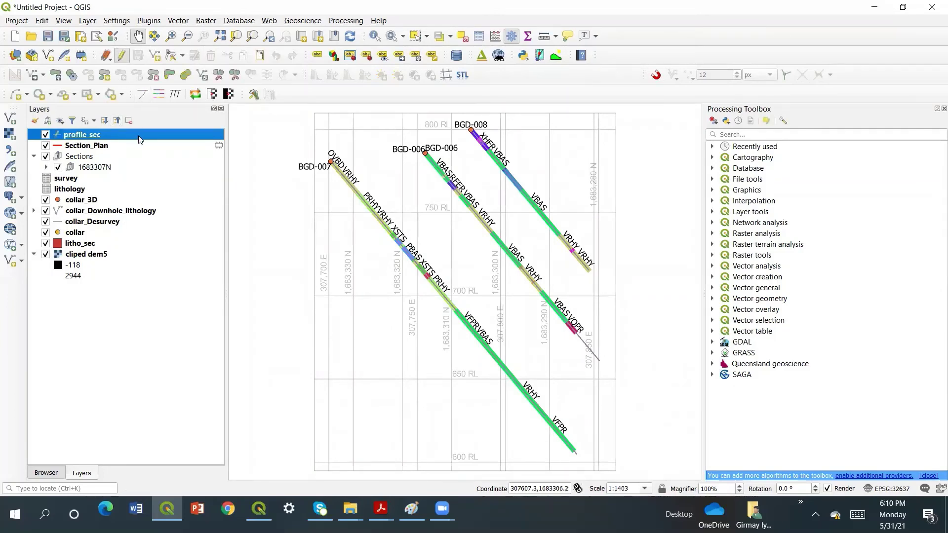
left_click(155, 56)
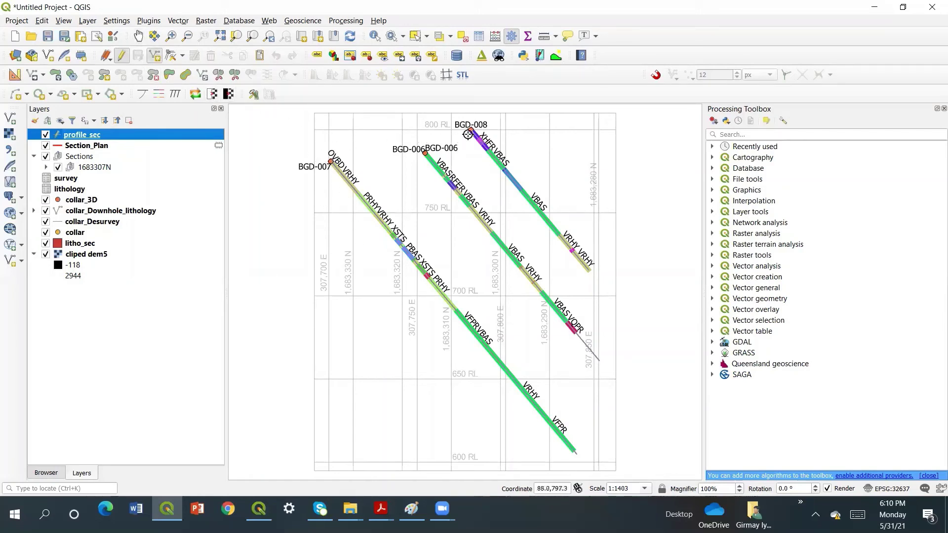
left_click(328, 164)
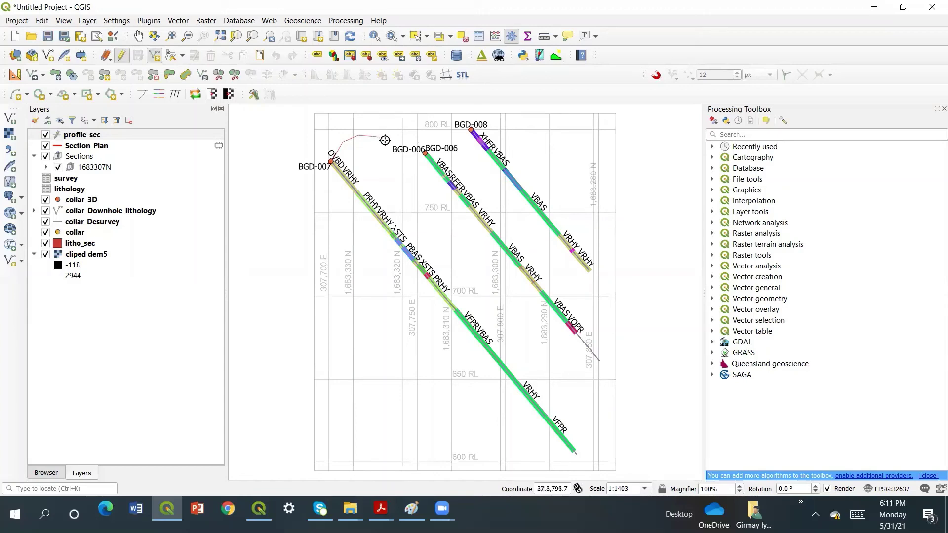
right_click(424, 153)
left_click(445, 147)
left_click(473, 129)
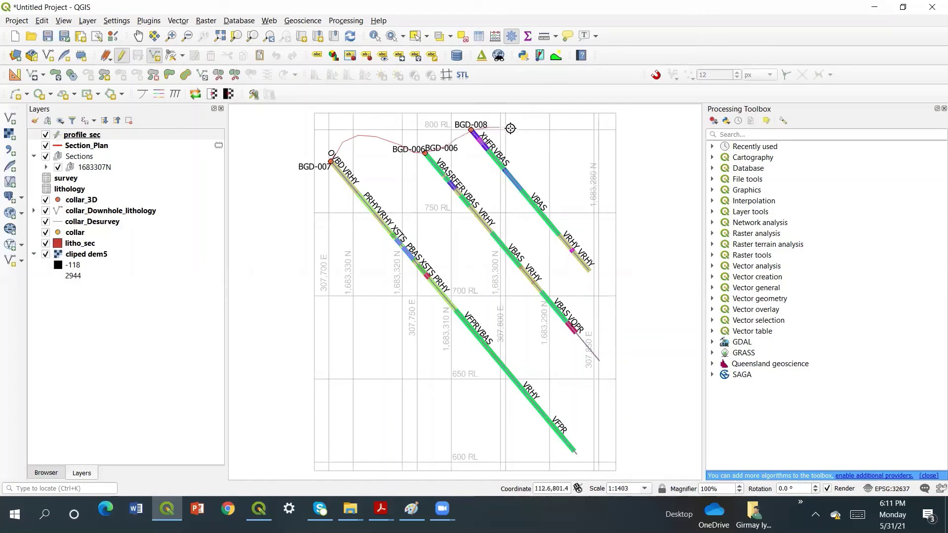
right_click(571, 142)
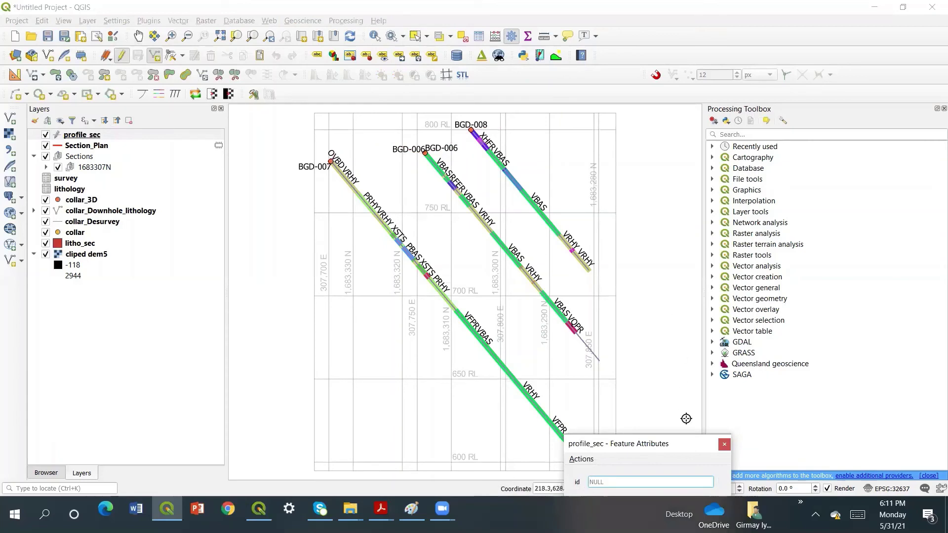
left_click_drag(690, 447, 675, 265)
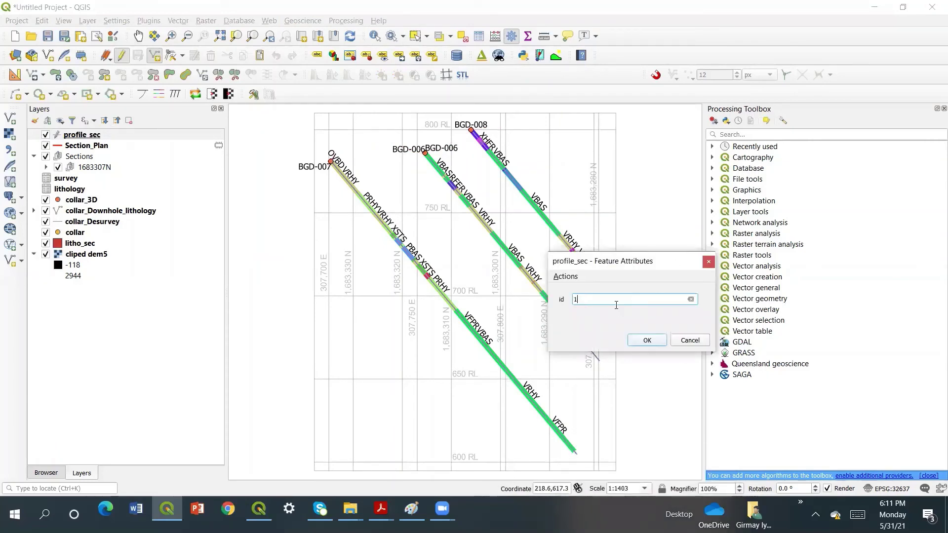
type("1")
left_click(646, 340)
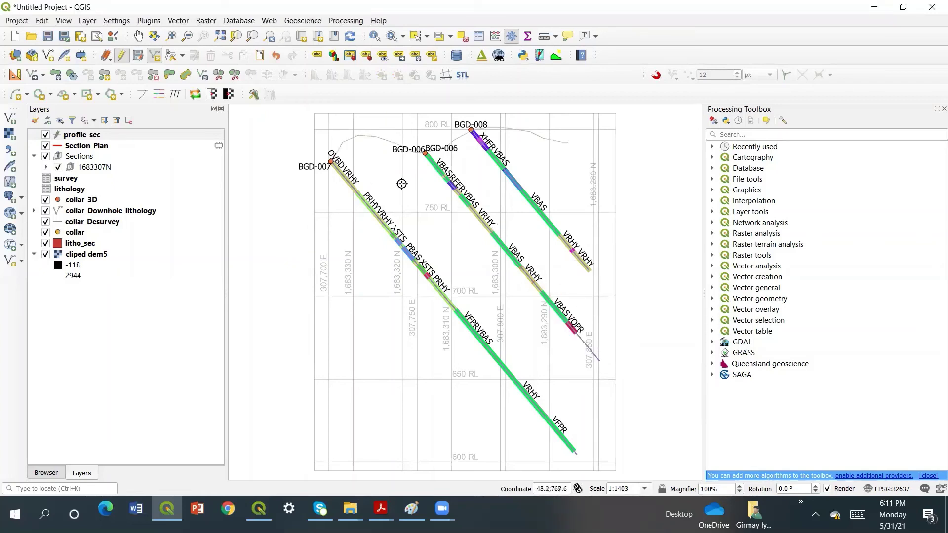
Step: Increase the stroke width of the profile_sec simple line symbol so the surface profile is drawn thicker
right_click(133, 136)
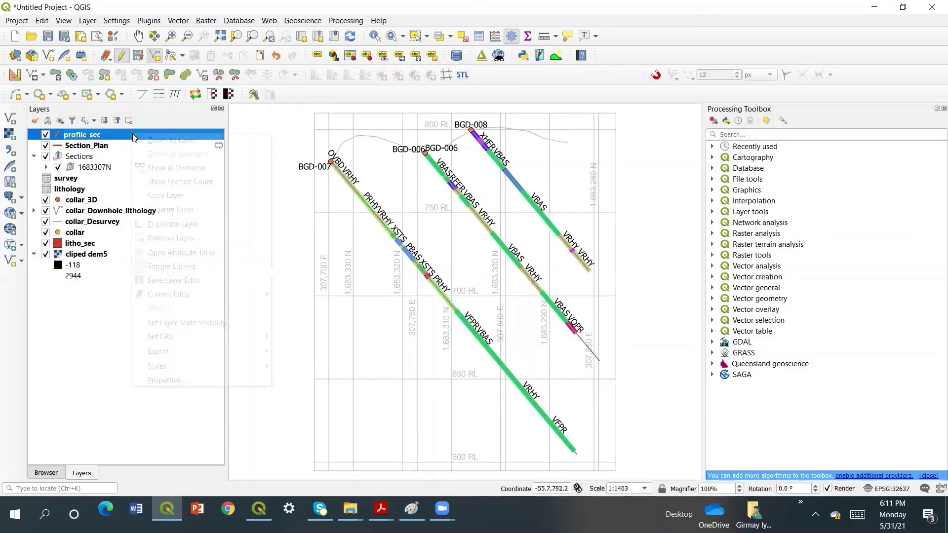
left_click(239, 382)
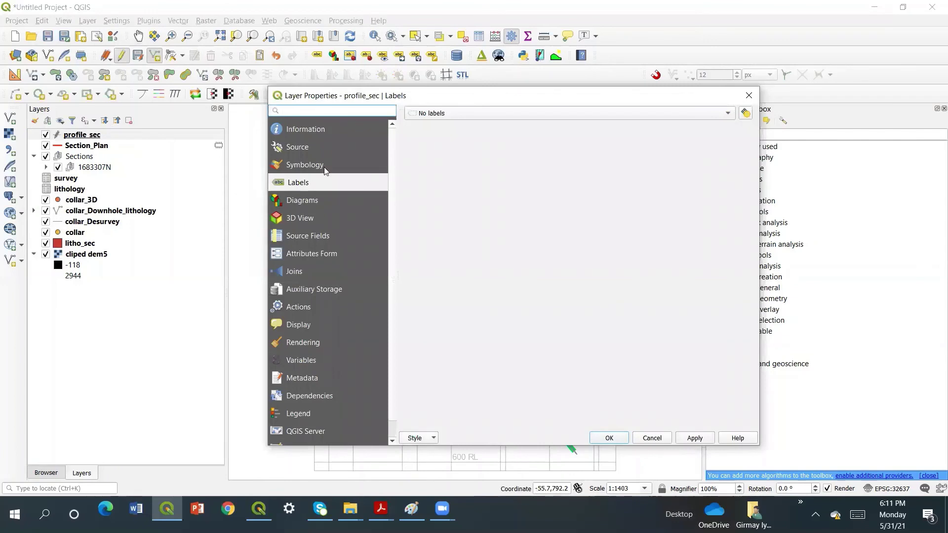
left_click(325, 166)
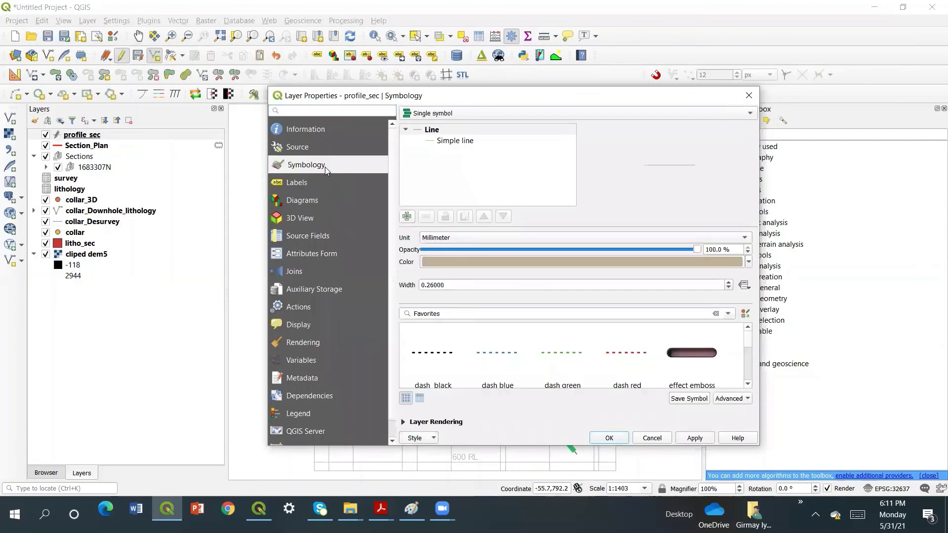
left_click(451, 141)
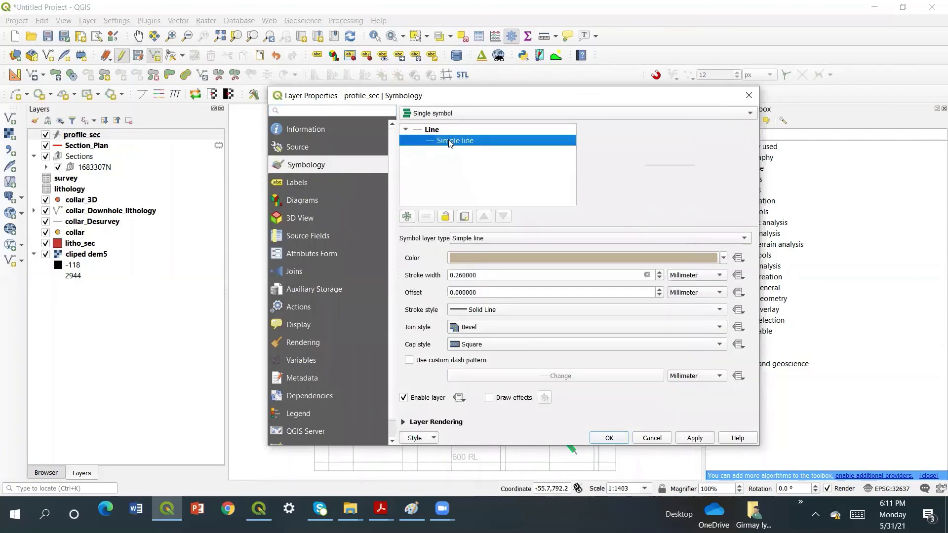
left_click(660, 274)
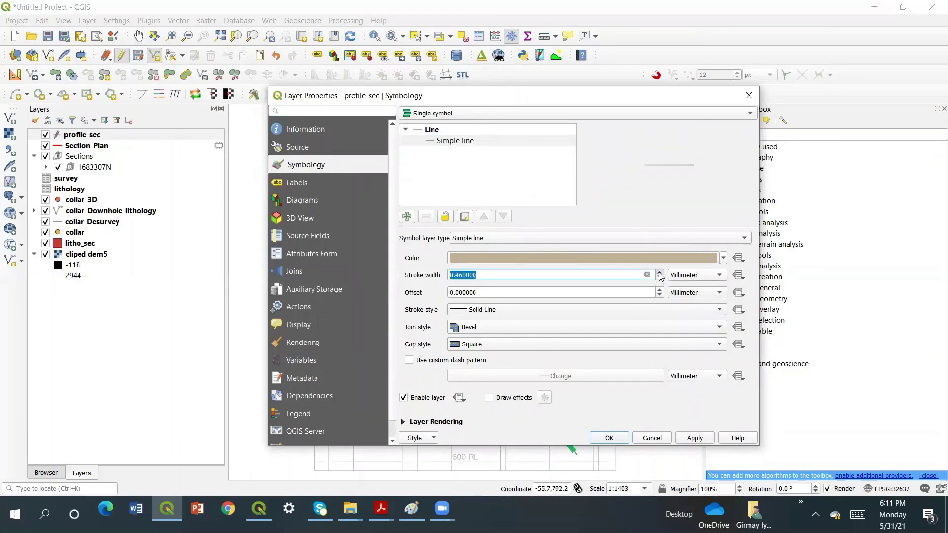
left_click(660, 275)
left_click(660, 274)
left_click(706, 439)
left_click(608, 439)
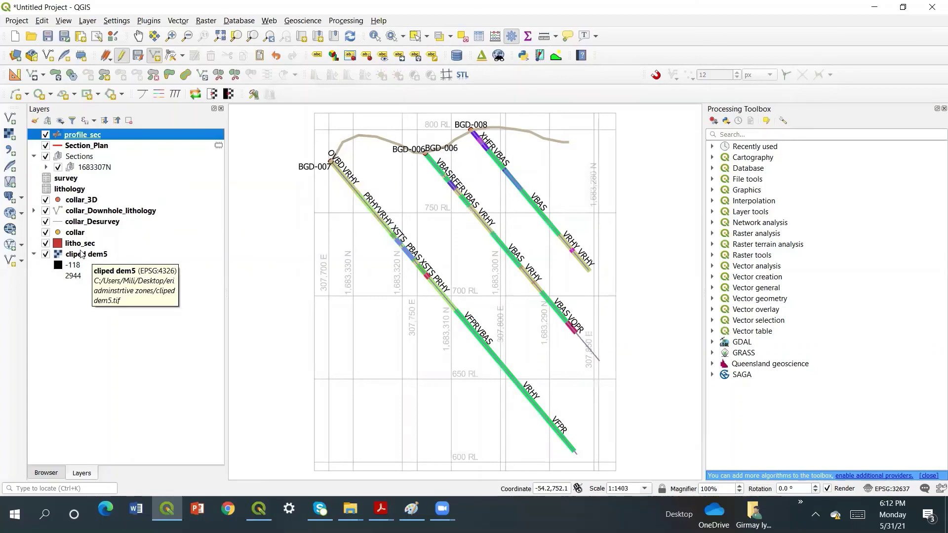
Step: Move the litho_sec layer directly below profile_sec and check the surface line against the three drillhole collars up close
left_click_drag(79, 245, 71, 140)
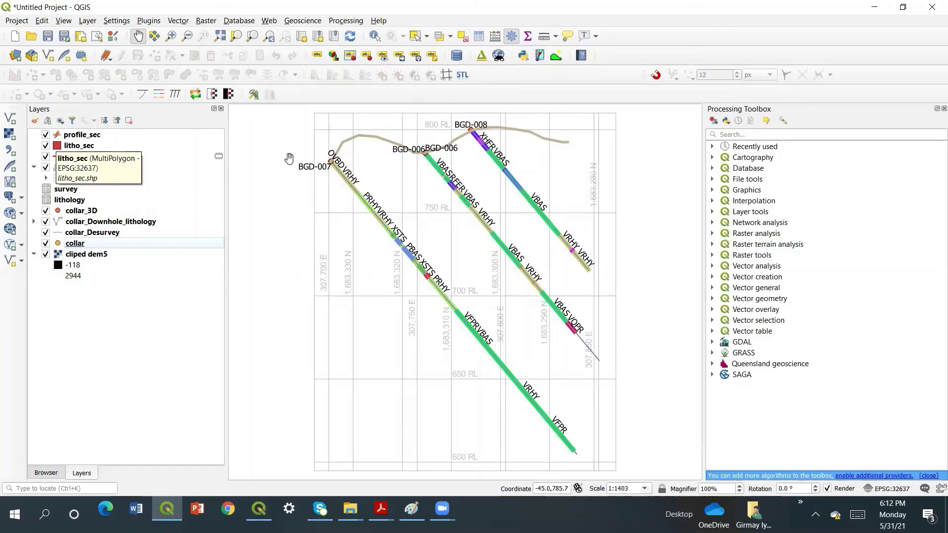
scroll(438, 168, "up", 1)
scroll(439, 168, "down", 1)
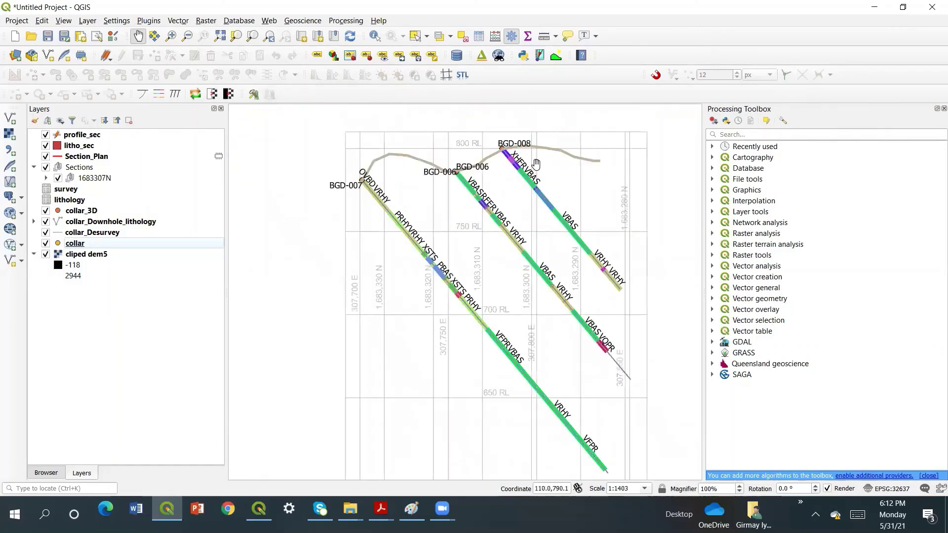
scroll(537, 165, "up", 1)
scroll(533, 178, "down", 1)
scroll(492, 199, "up", 1)
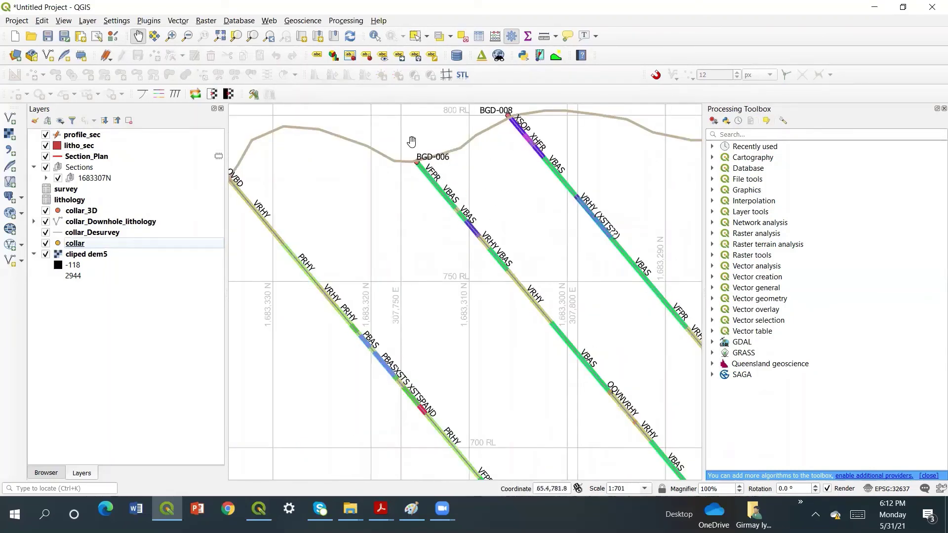
scroll(350, 208, "down", 1)
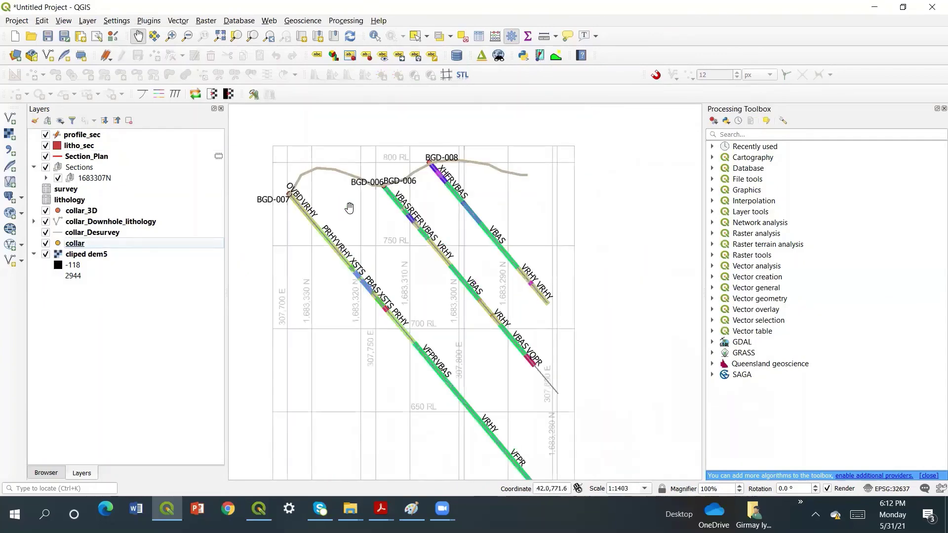
scroll(298, 178, "up", 1)
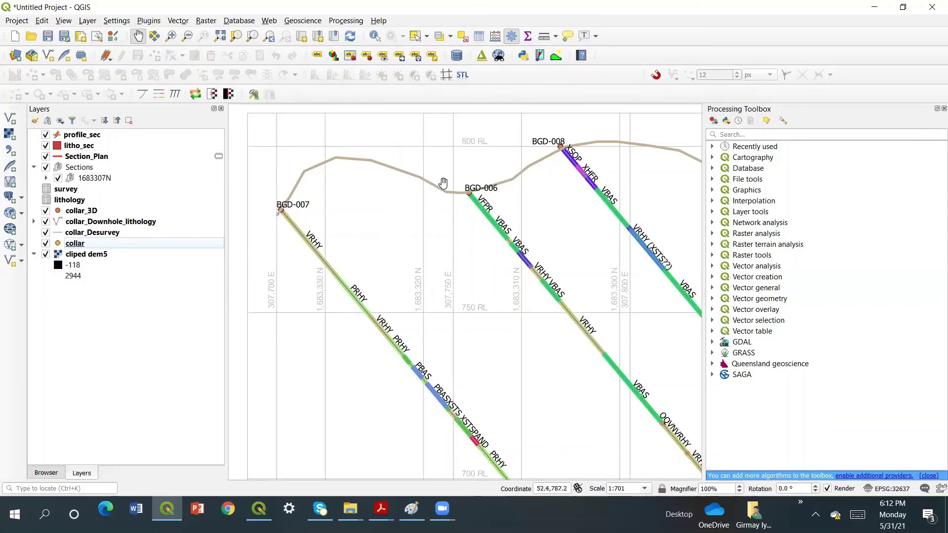
Step: Stop editing the profile_sec layer and save its changes
left_click(86, 149)
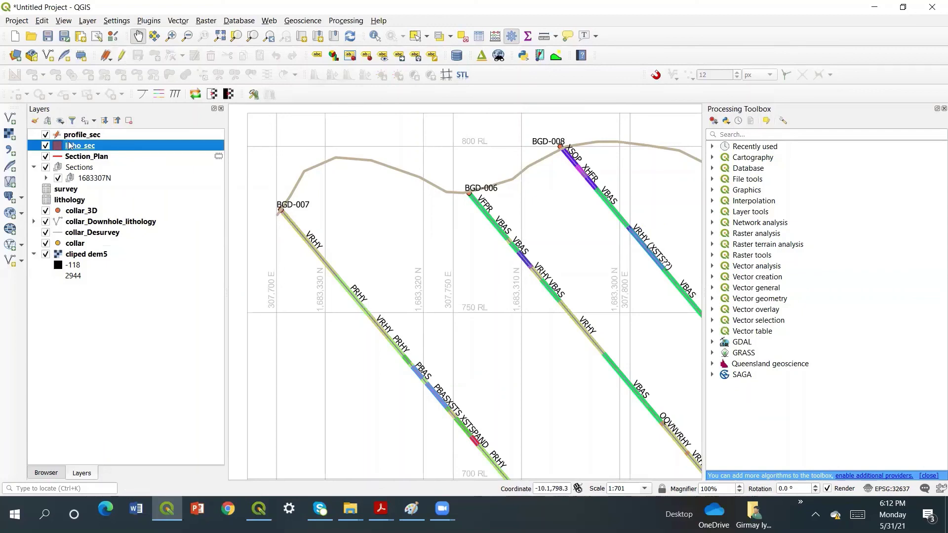
left_click(66, 136)
left_click(122, 56)
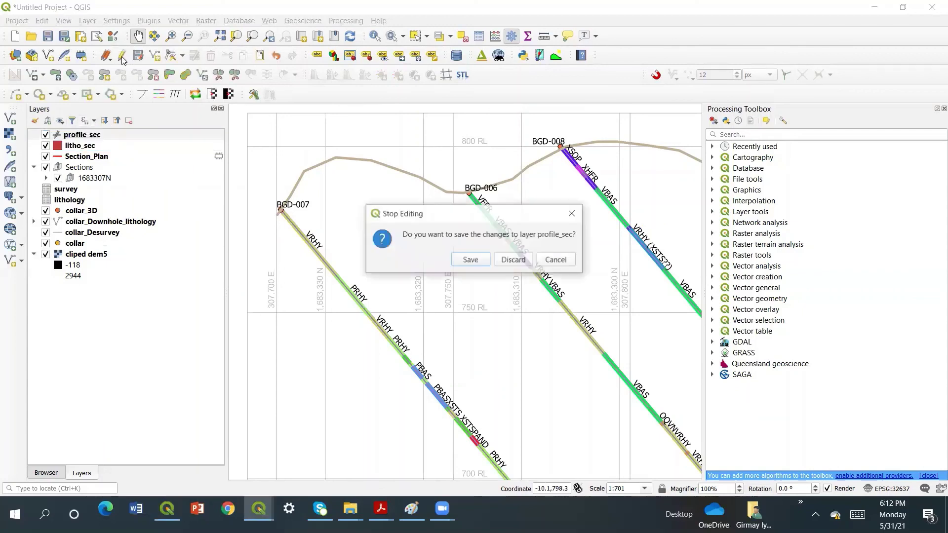
left_click(471, 262)
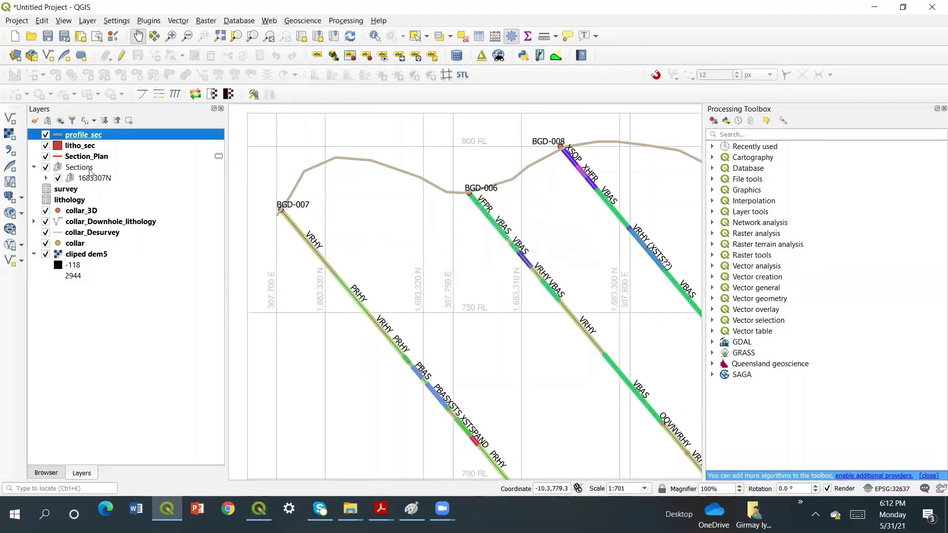
Step: Enable editing on litho_sec and digitize a lithology polygon beginning at the surface line's end beside the BGD-007 collar and running down the 307,700 E grid line
left_click(69, 148)
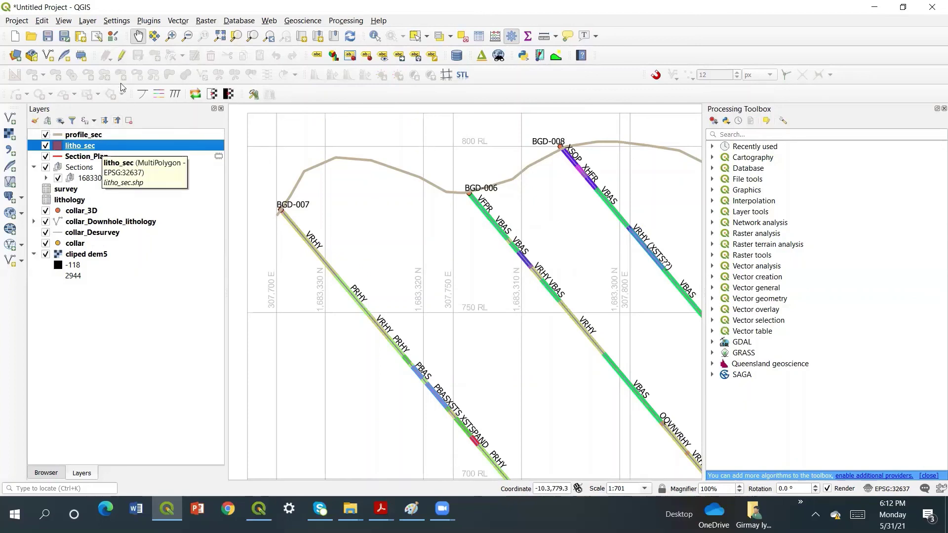
left_click(122, 56)
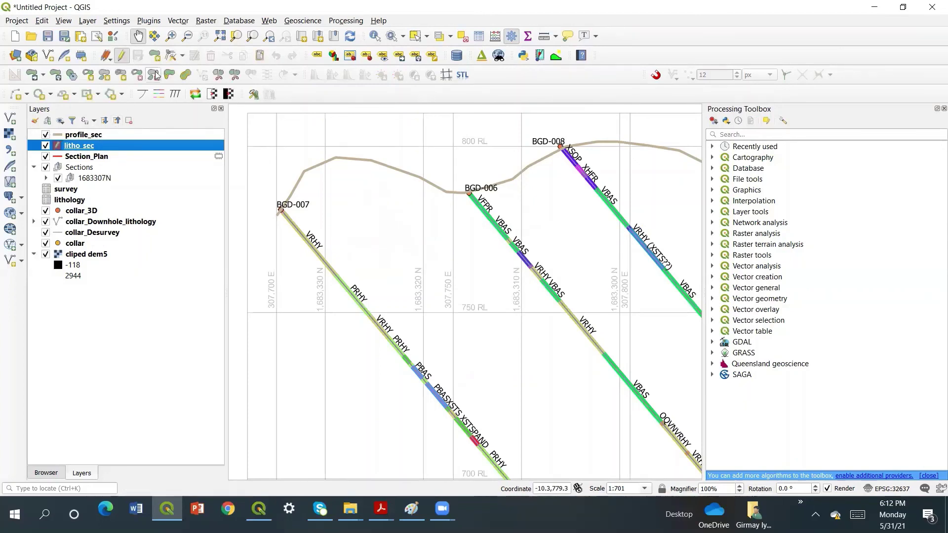
left_click(154, 56)
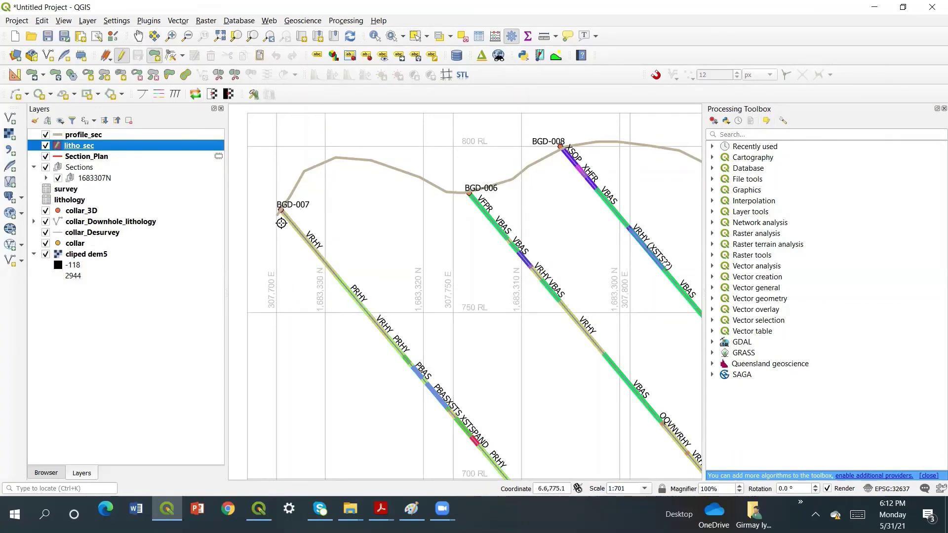
left_click(275, 217)
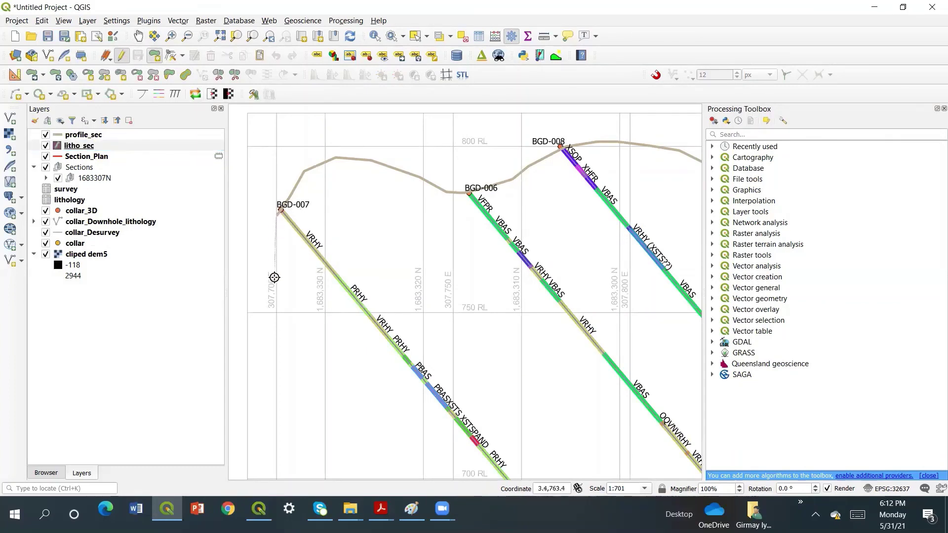
left_click(276, 307)
left_click(299, 300)
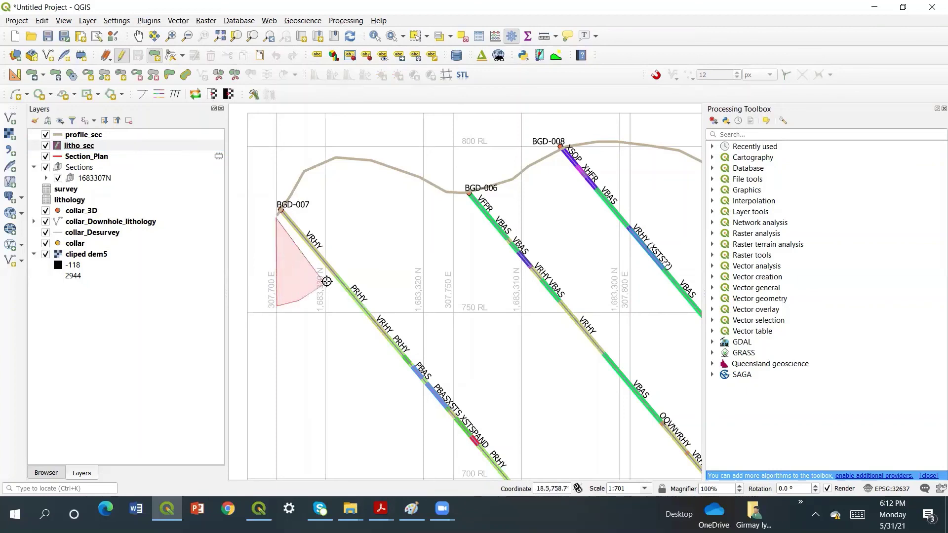